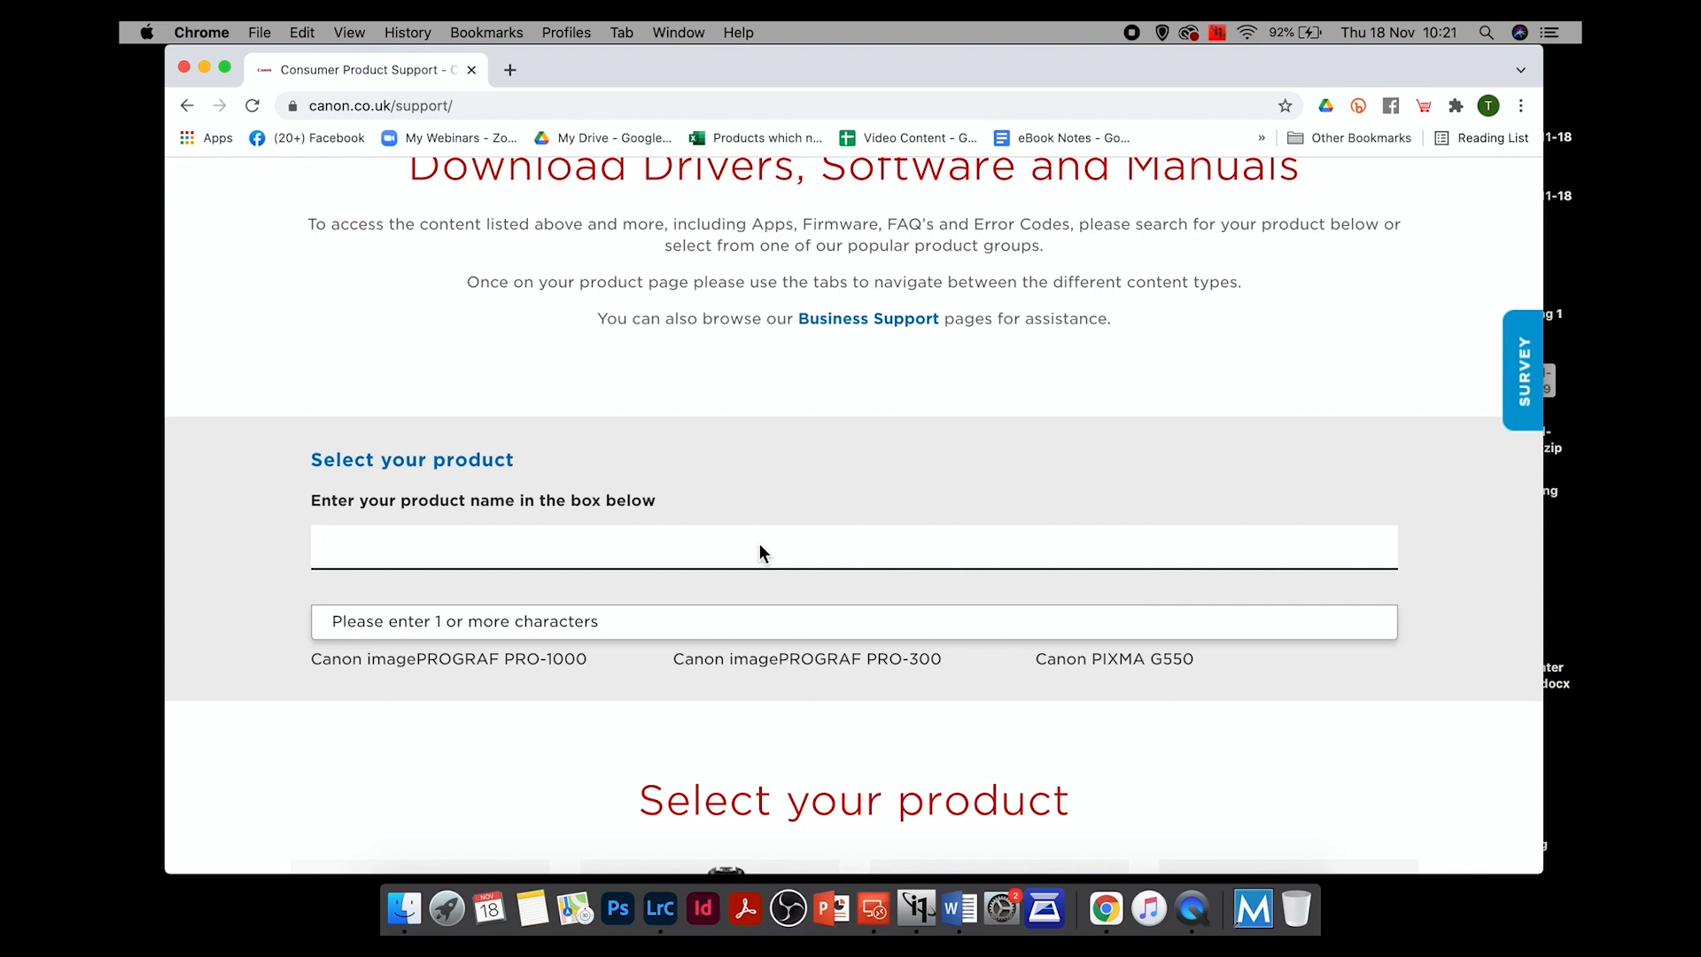
# Search the Canon support site for "pro1000" and open the imagePROGRAF PRO-1000 support page.
pyautogui.write('pro')
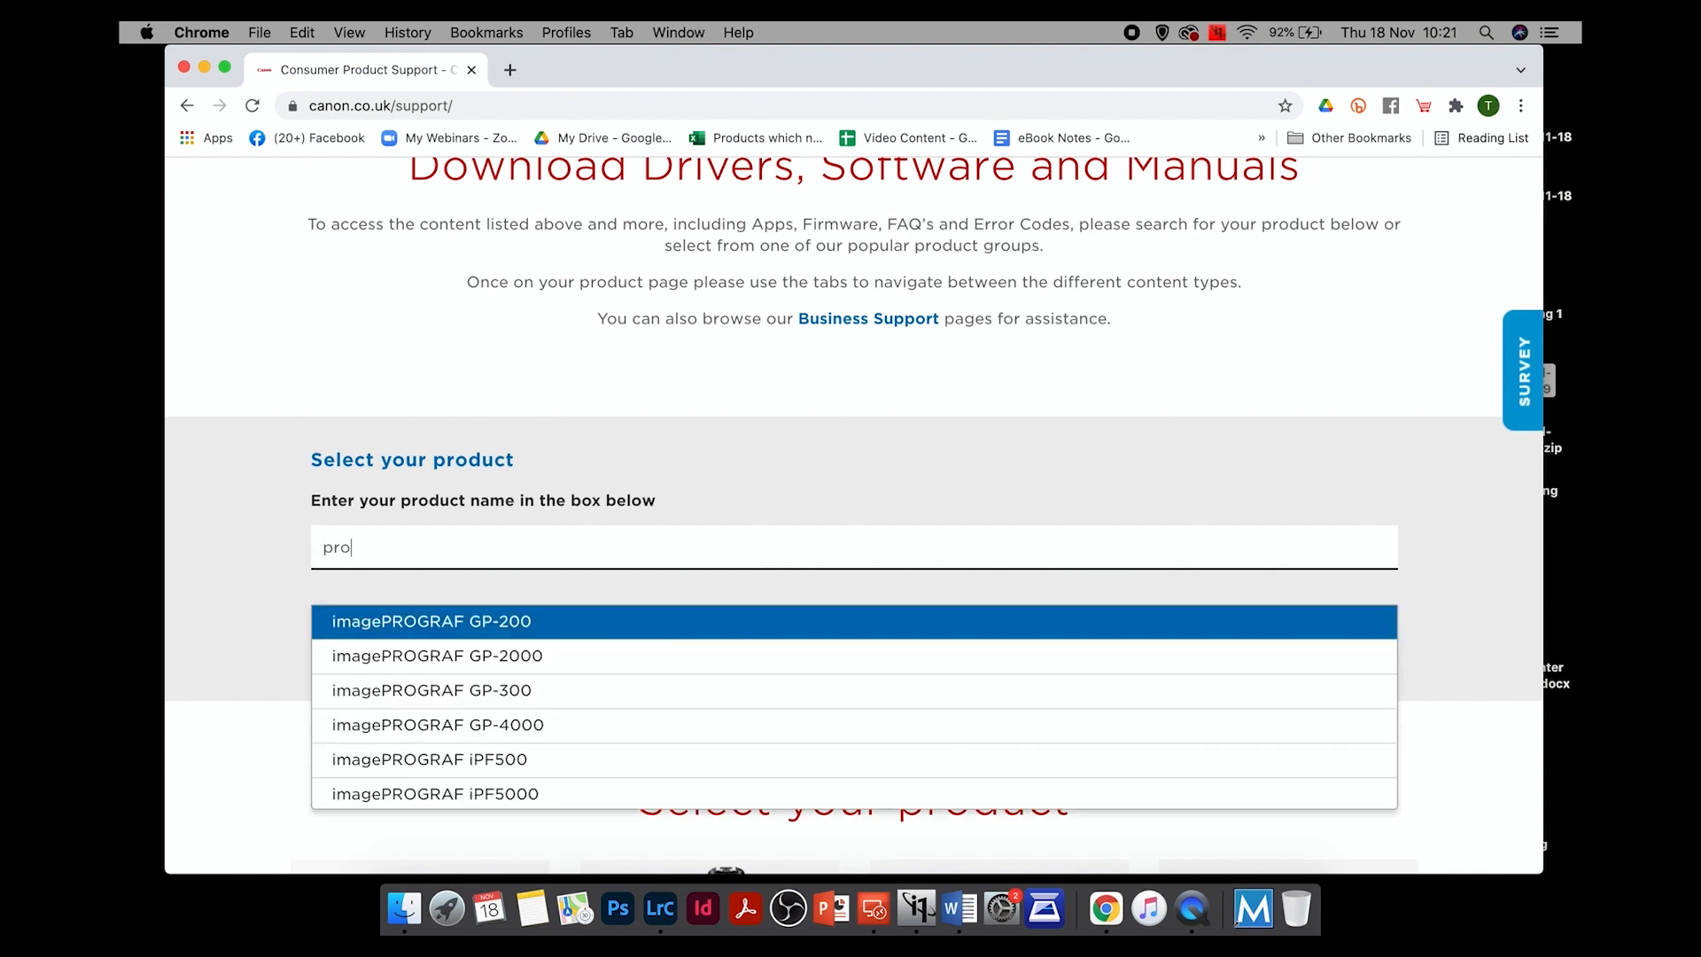
pyautogui.write('1000')
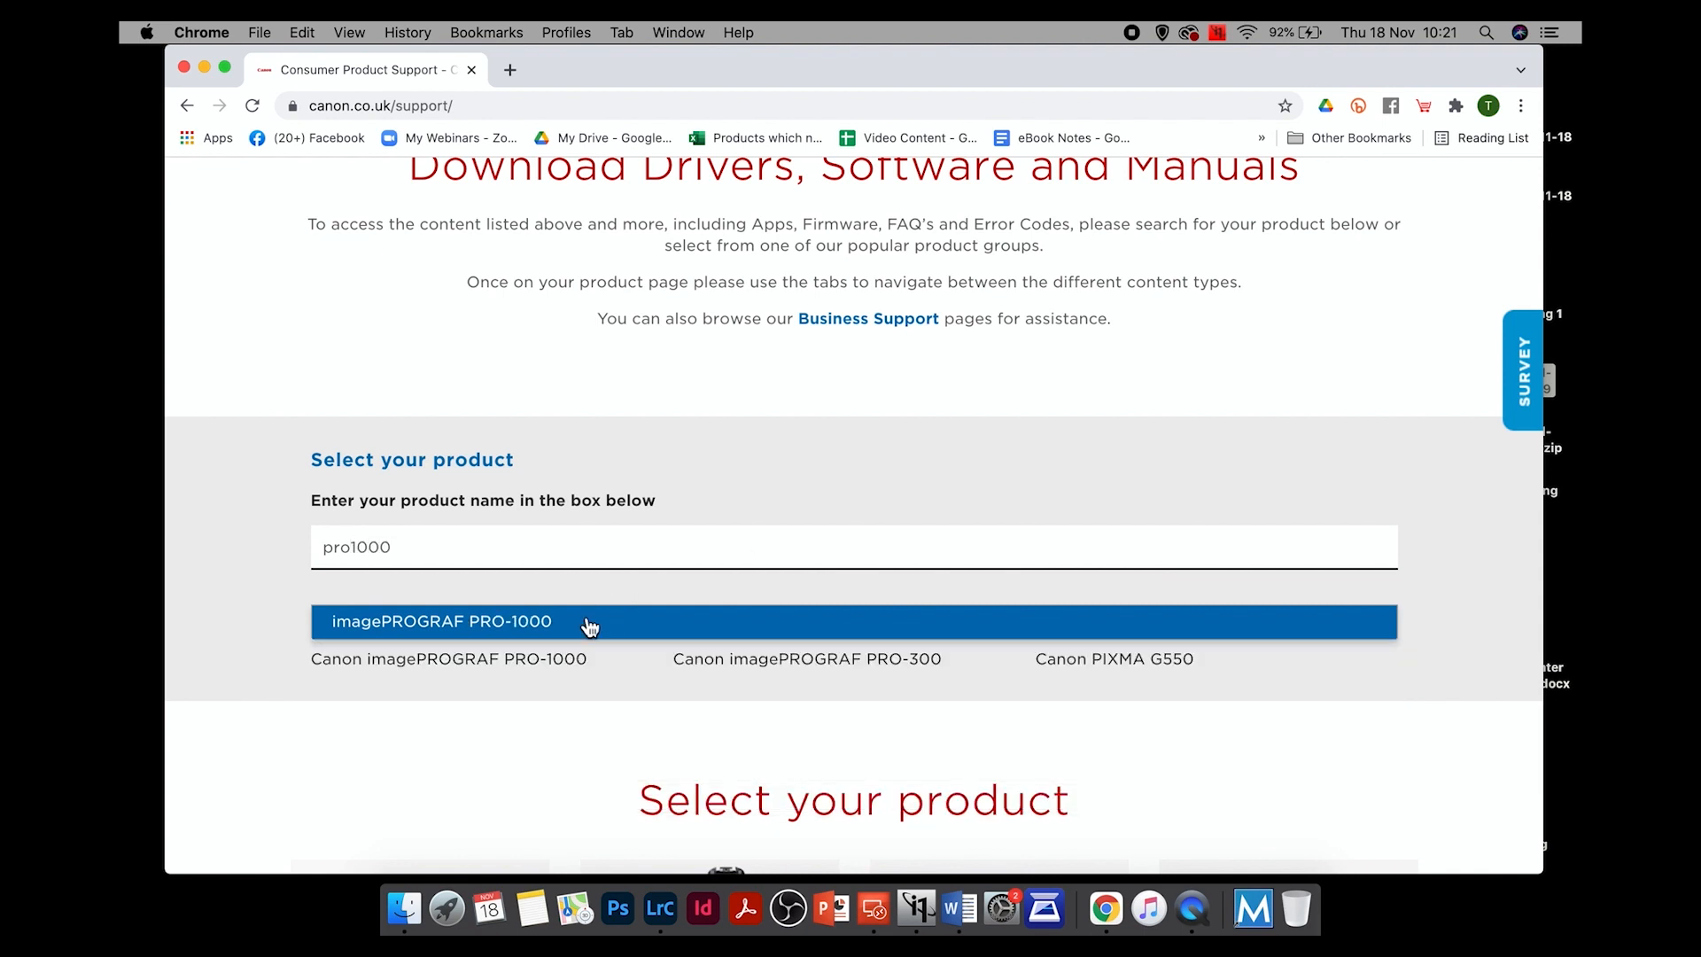
pyautogui.click(538, 630)
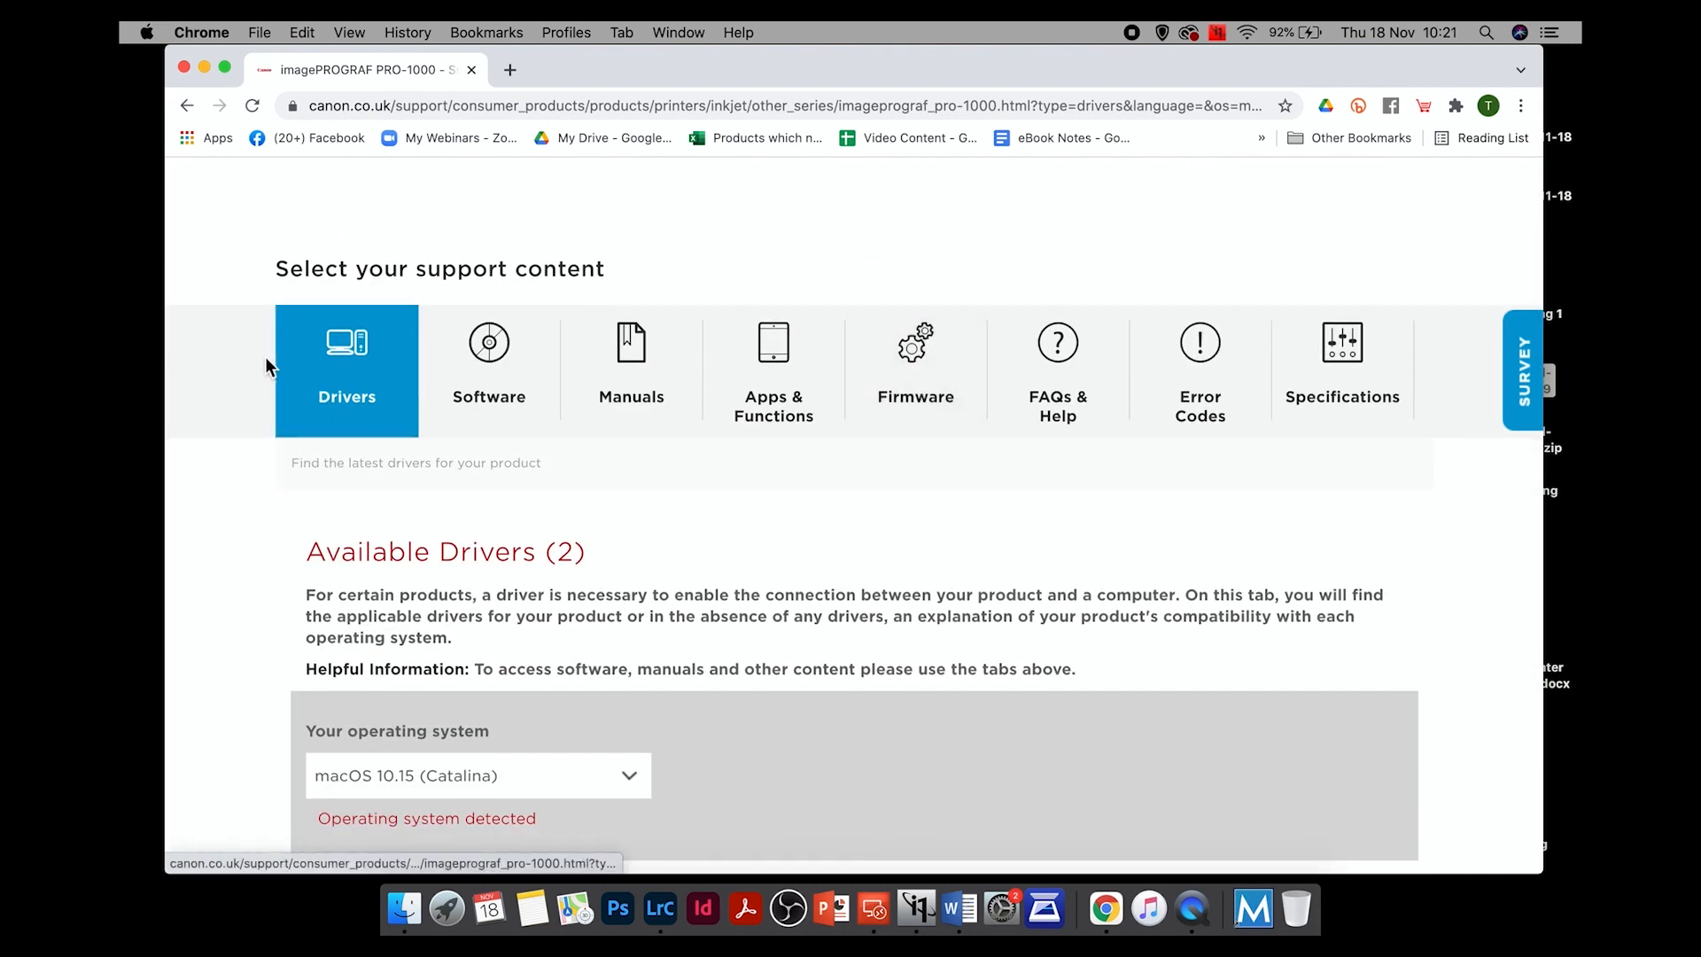
# Look through the software downloads offered for the imagePROGRAF PRO-1000, both the recommended package and the individual software.
pyautogui.click(506, 396)
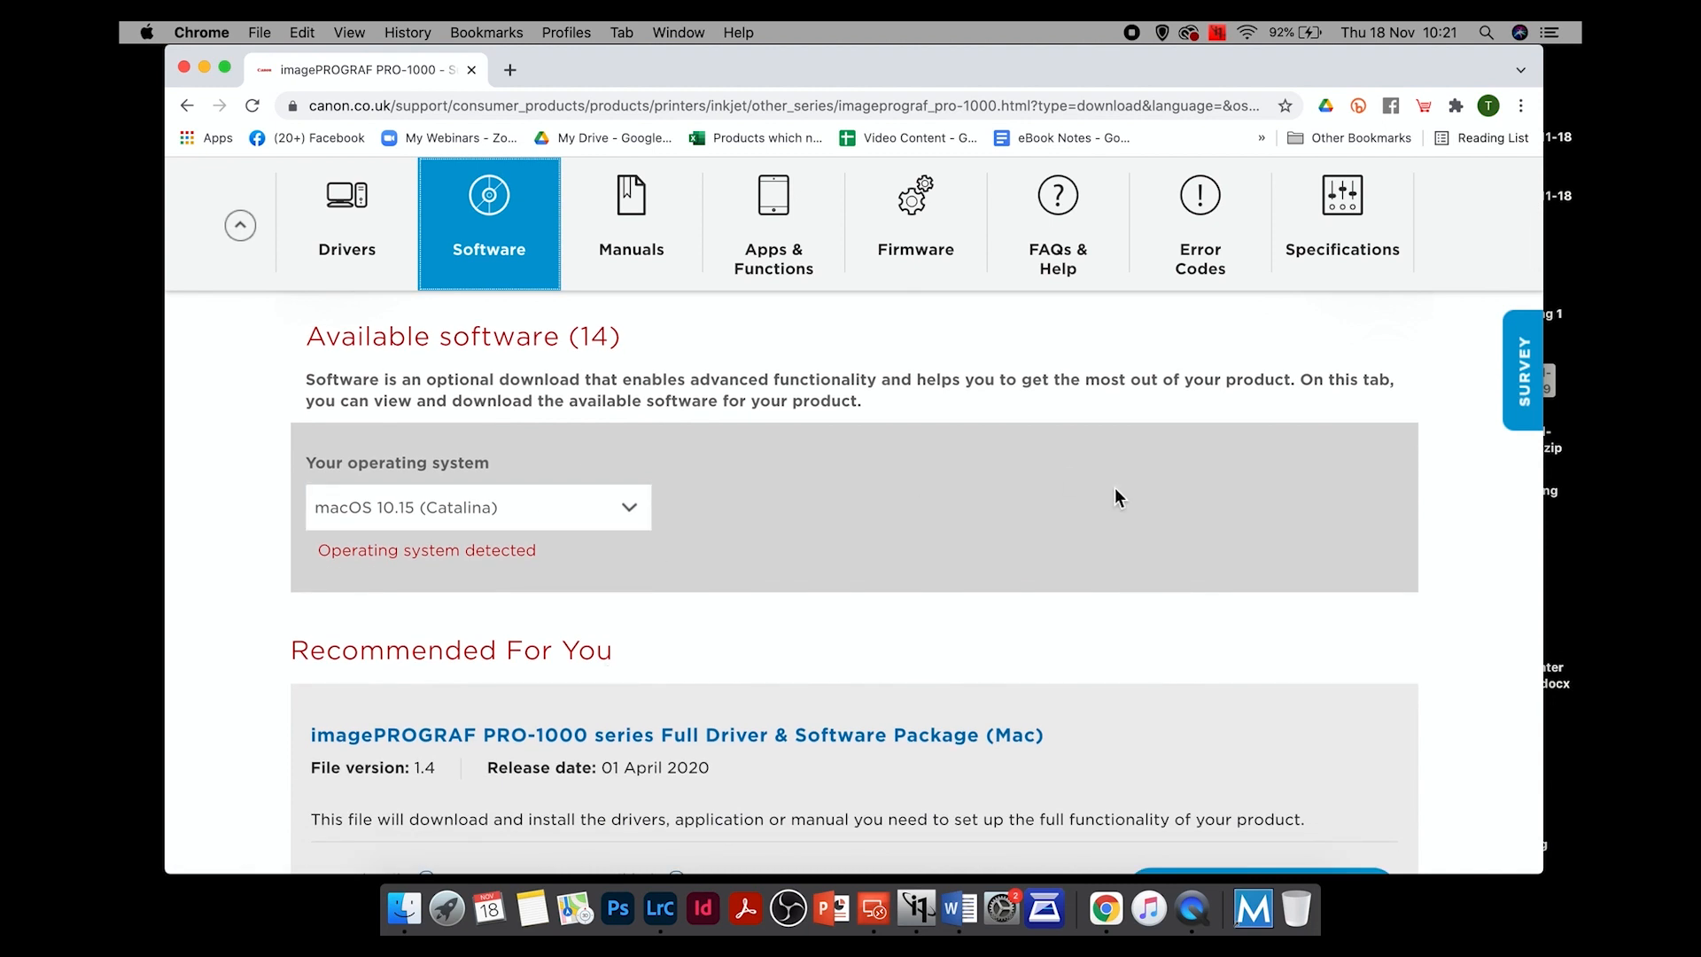
pyautogui.scroll(-8, 1115, 487)
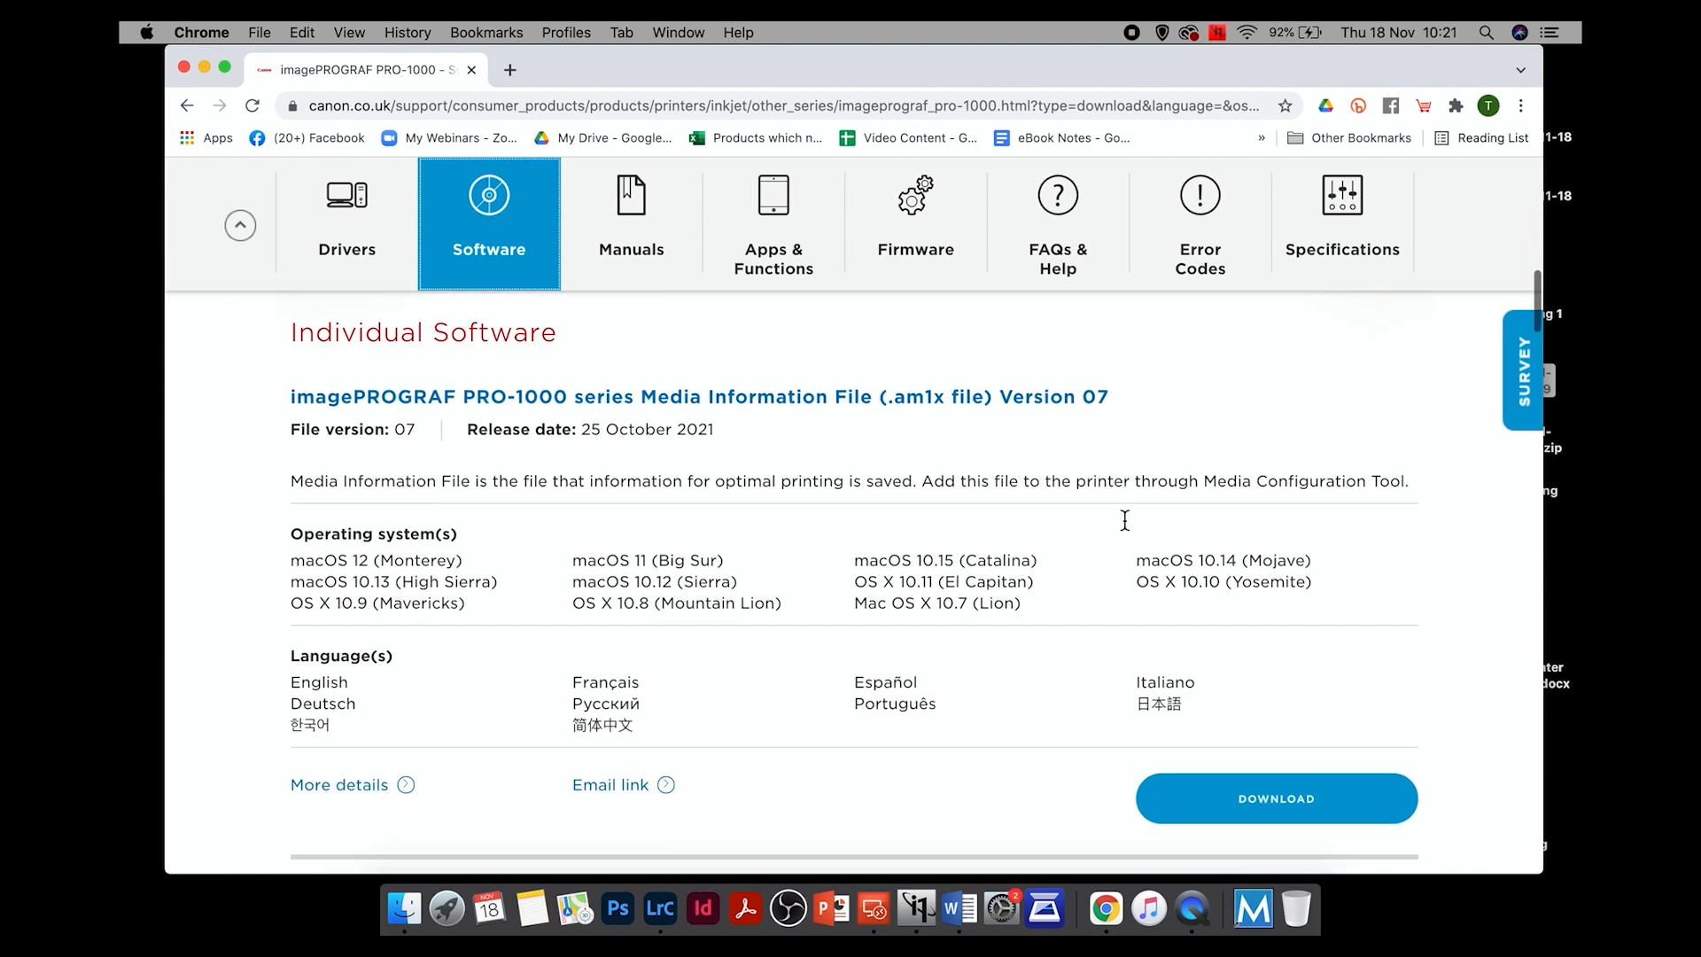
pyautogui.scroll(6, 1124, 520)
pyautogui.scroll(-10, 1125, 520)
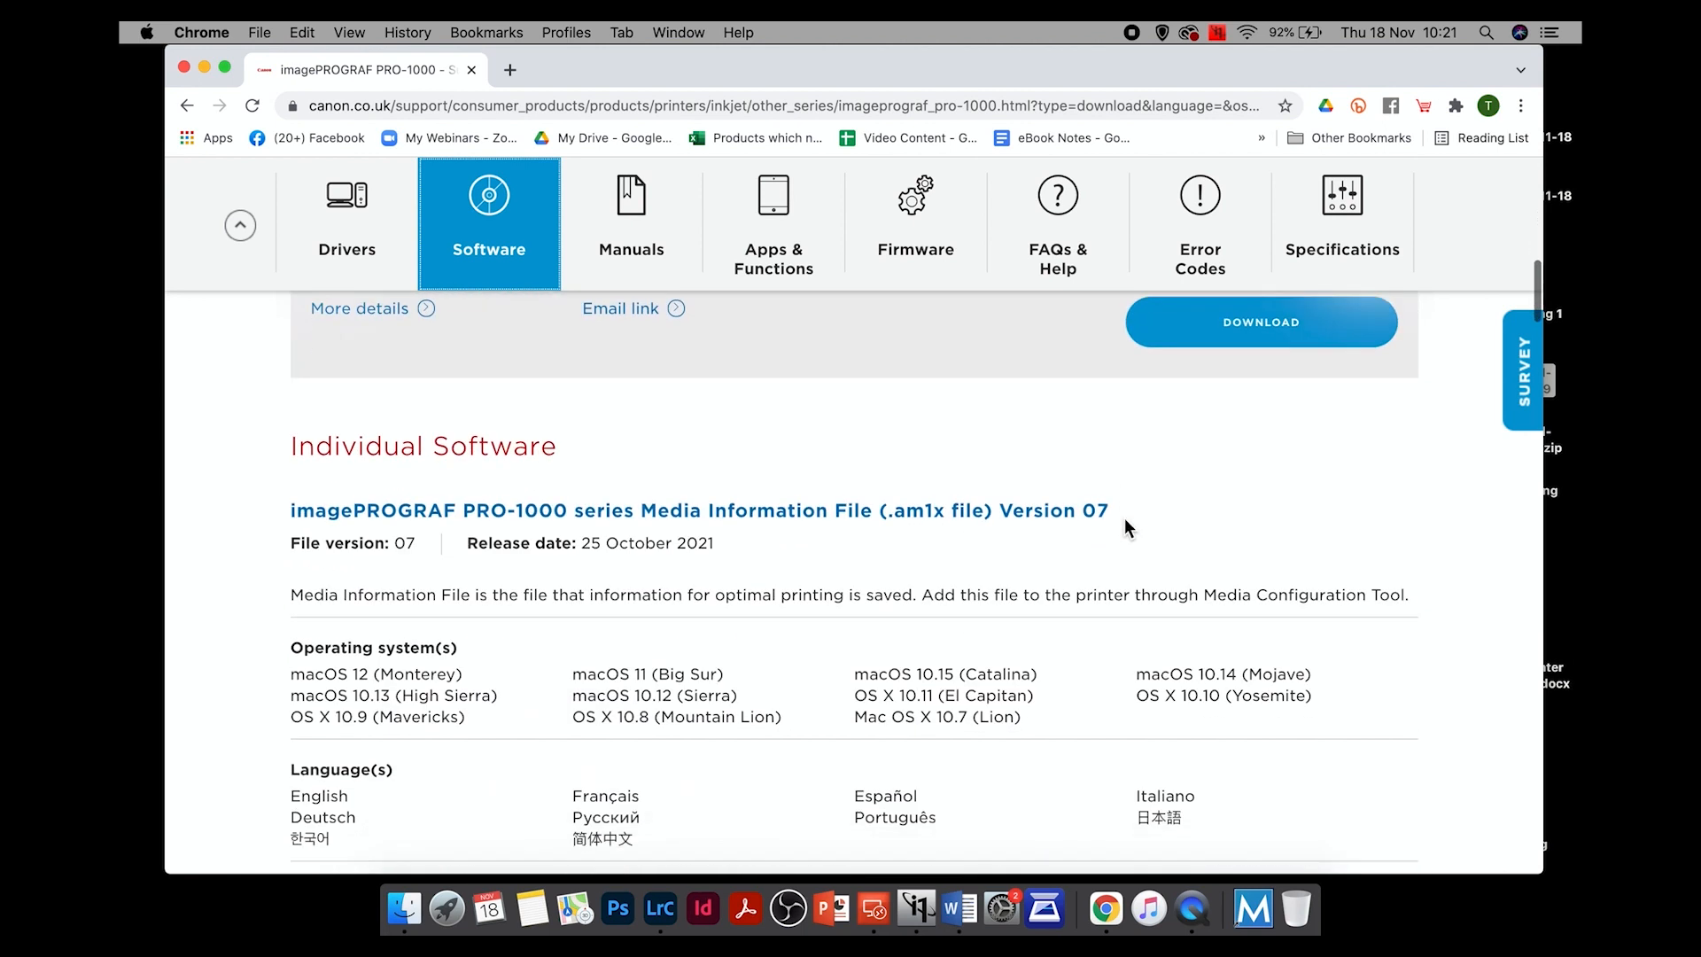
pyautogui.scroll(-3, 1125, 529)
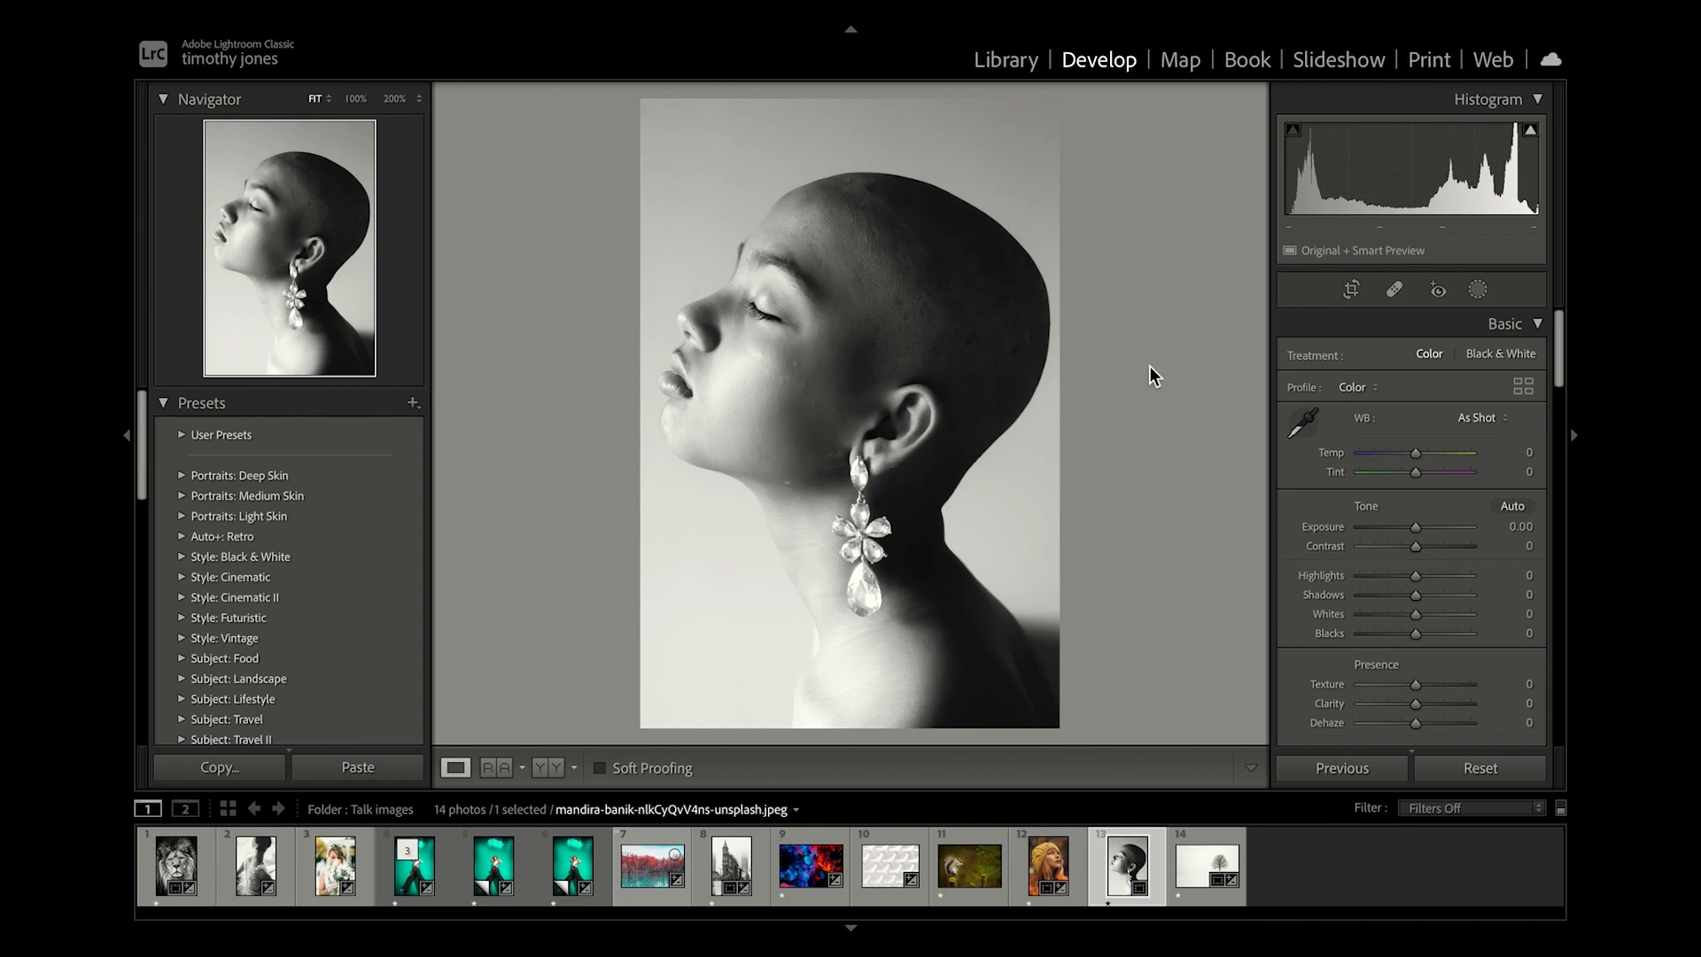
# Open the selected portrait from Lightroom Classic in the Canon Professional Print & Layout plug-in.
pyautogui.moveTo(254, 33)
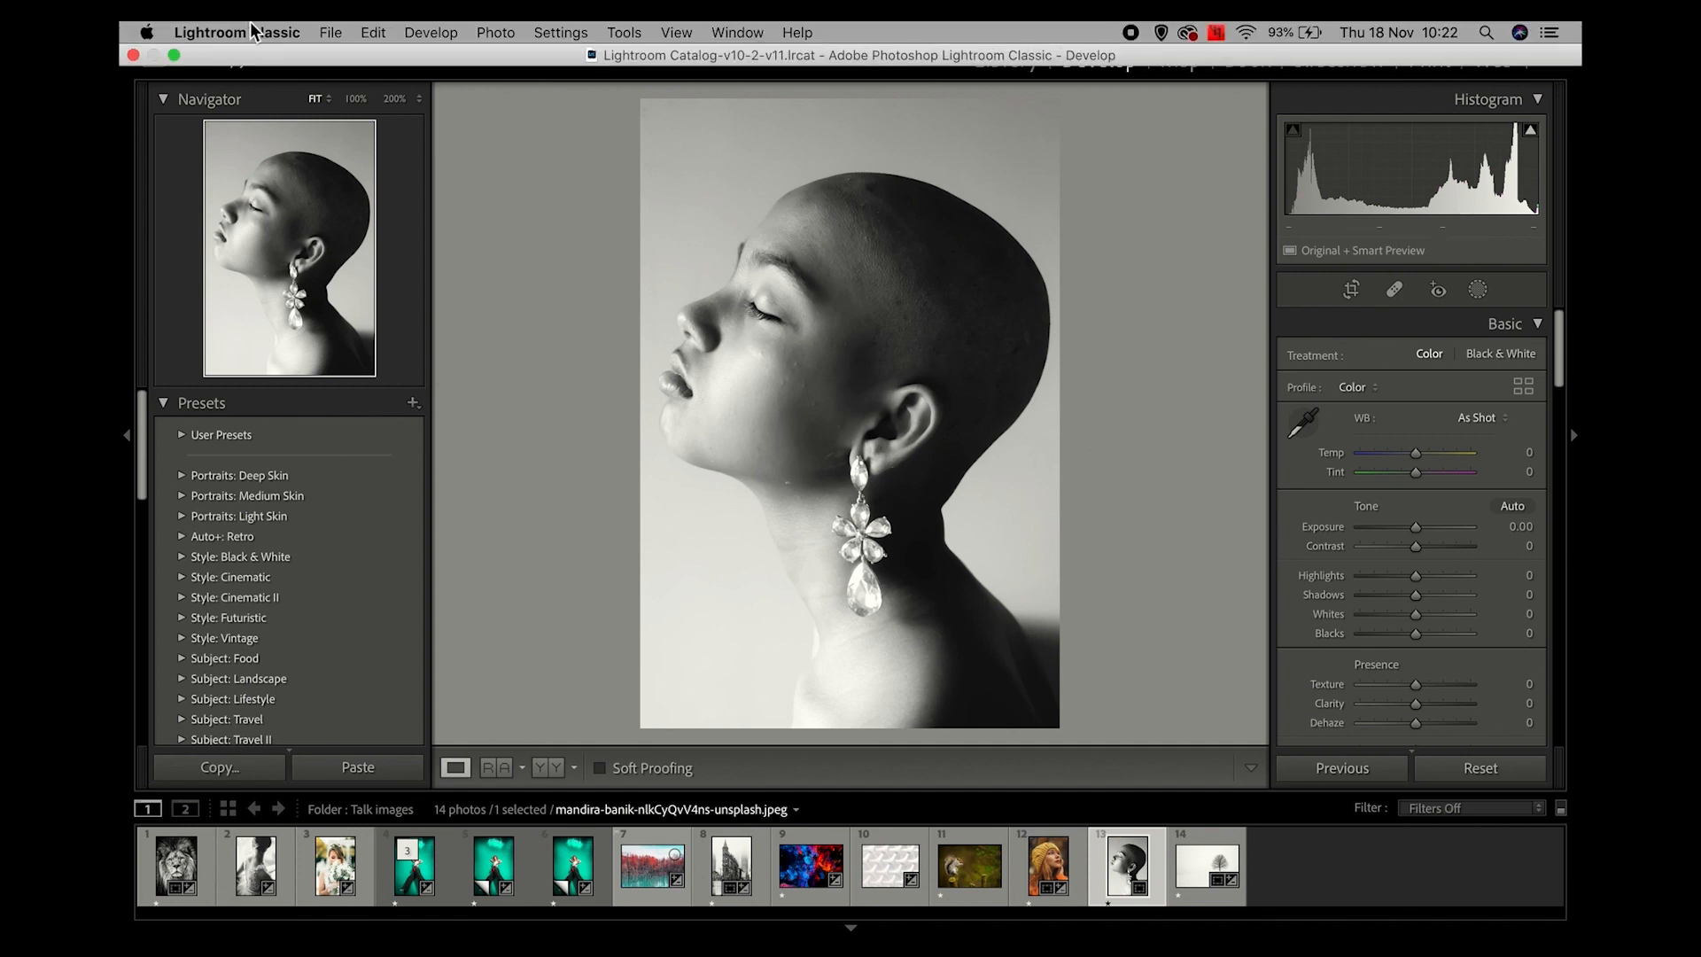
pyautogui.click(325, 35)
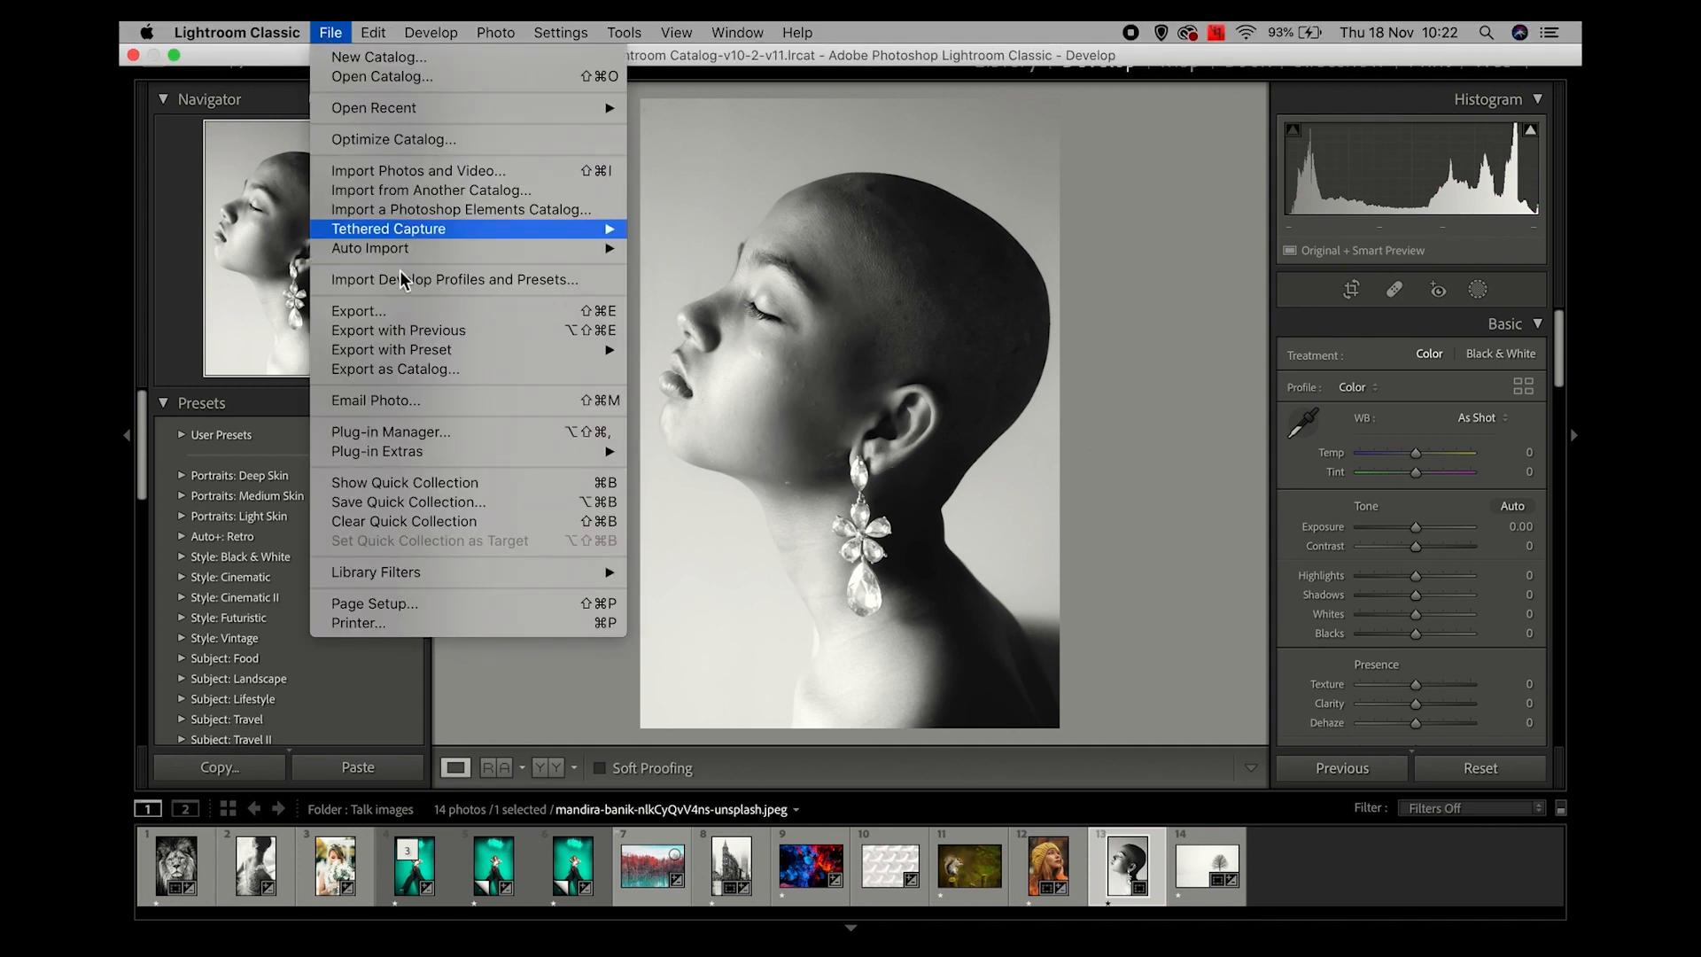
pyautogui.moveTo(501, 460)
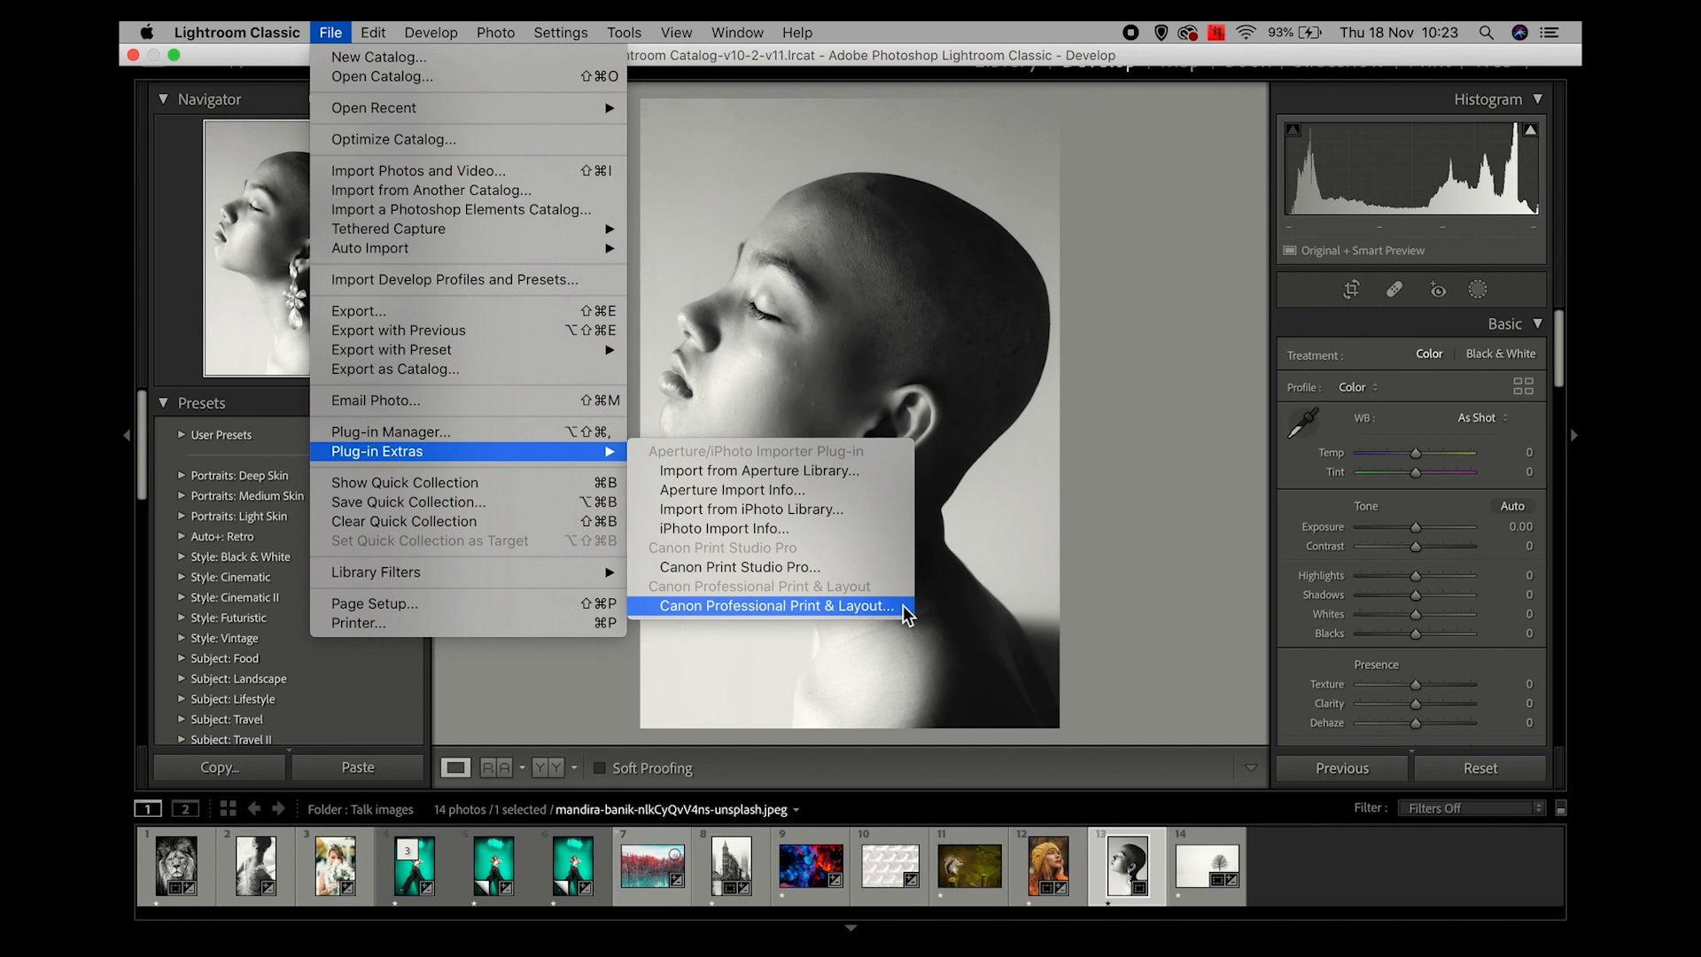
pyautogui.click(902, 604)
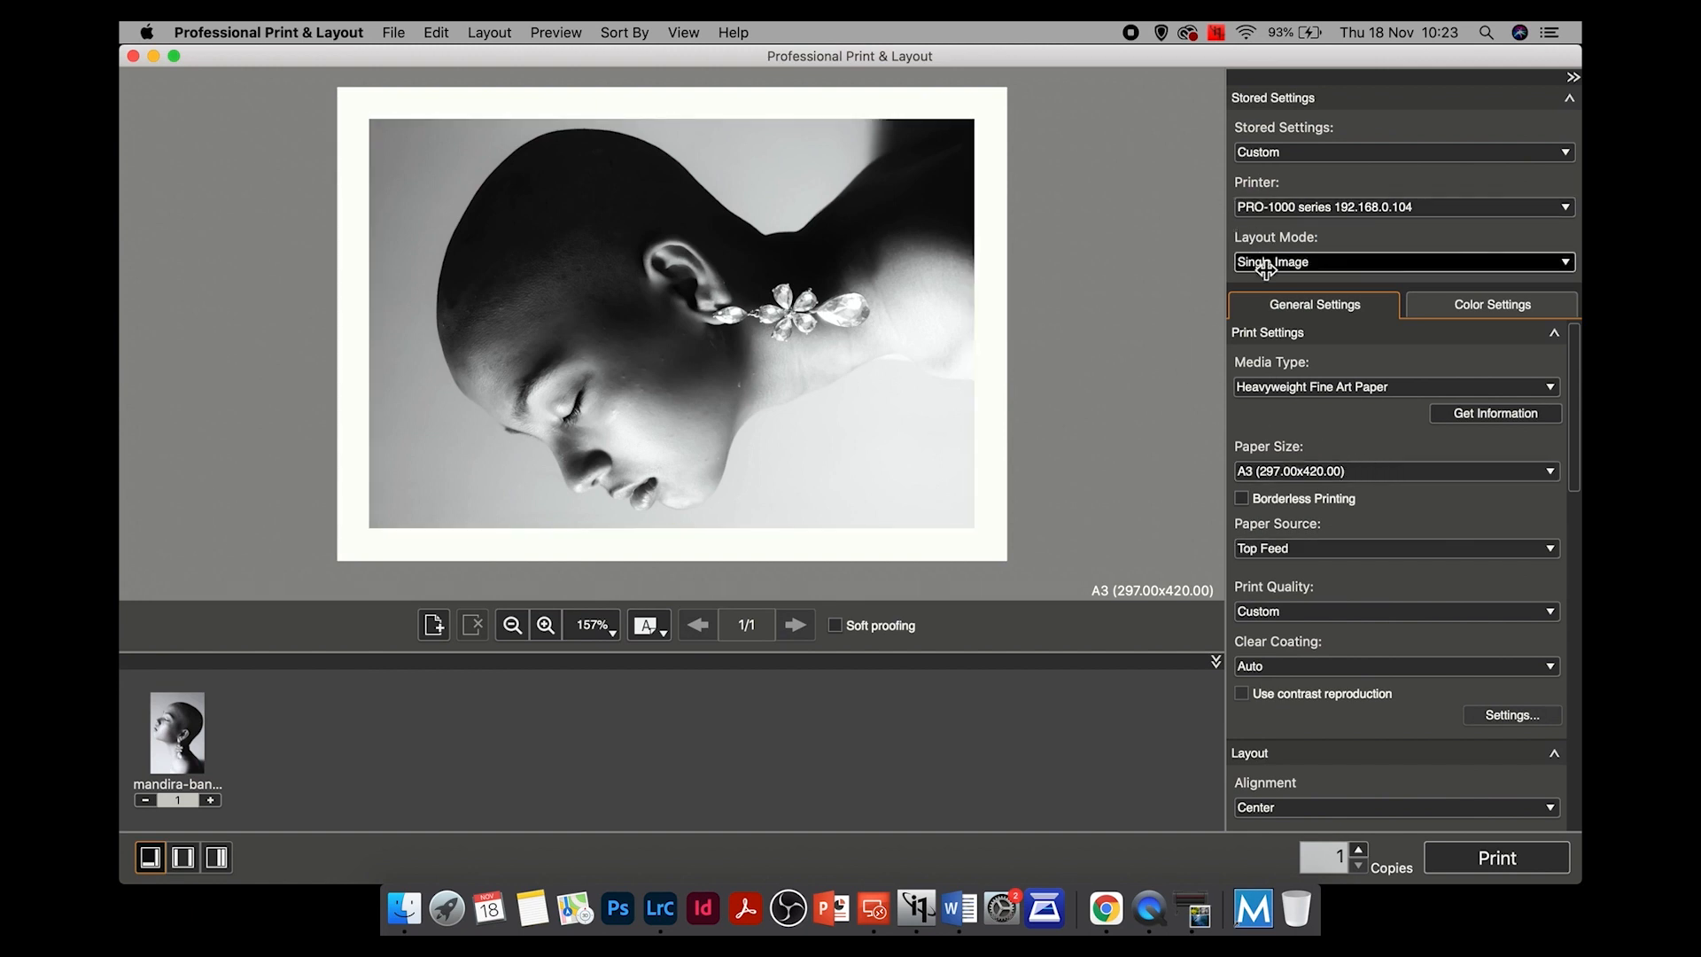
# Review the layout modes and the general settings for media, paper, print quality, layout margins, color management and text.
pyautogui.click(1535, 266)
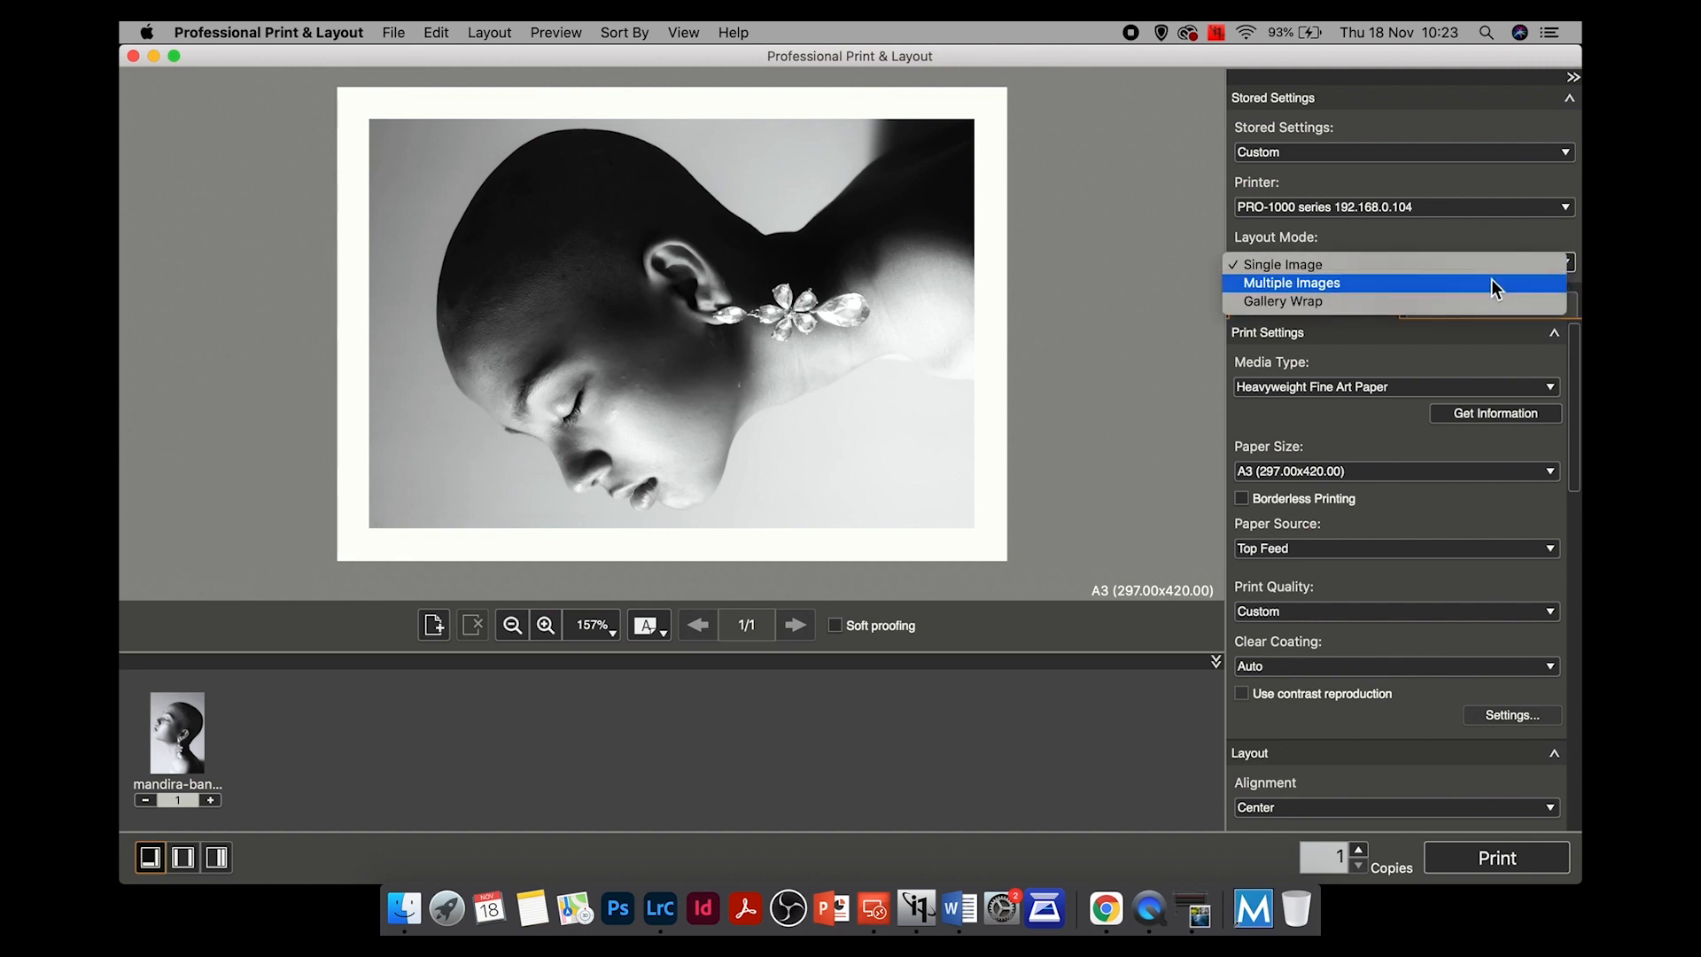
pyautogui.click(1442, 238)
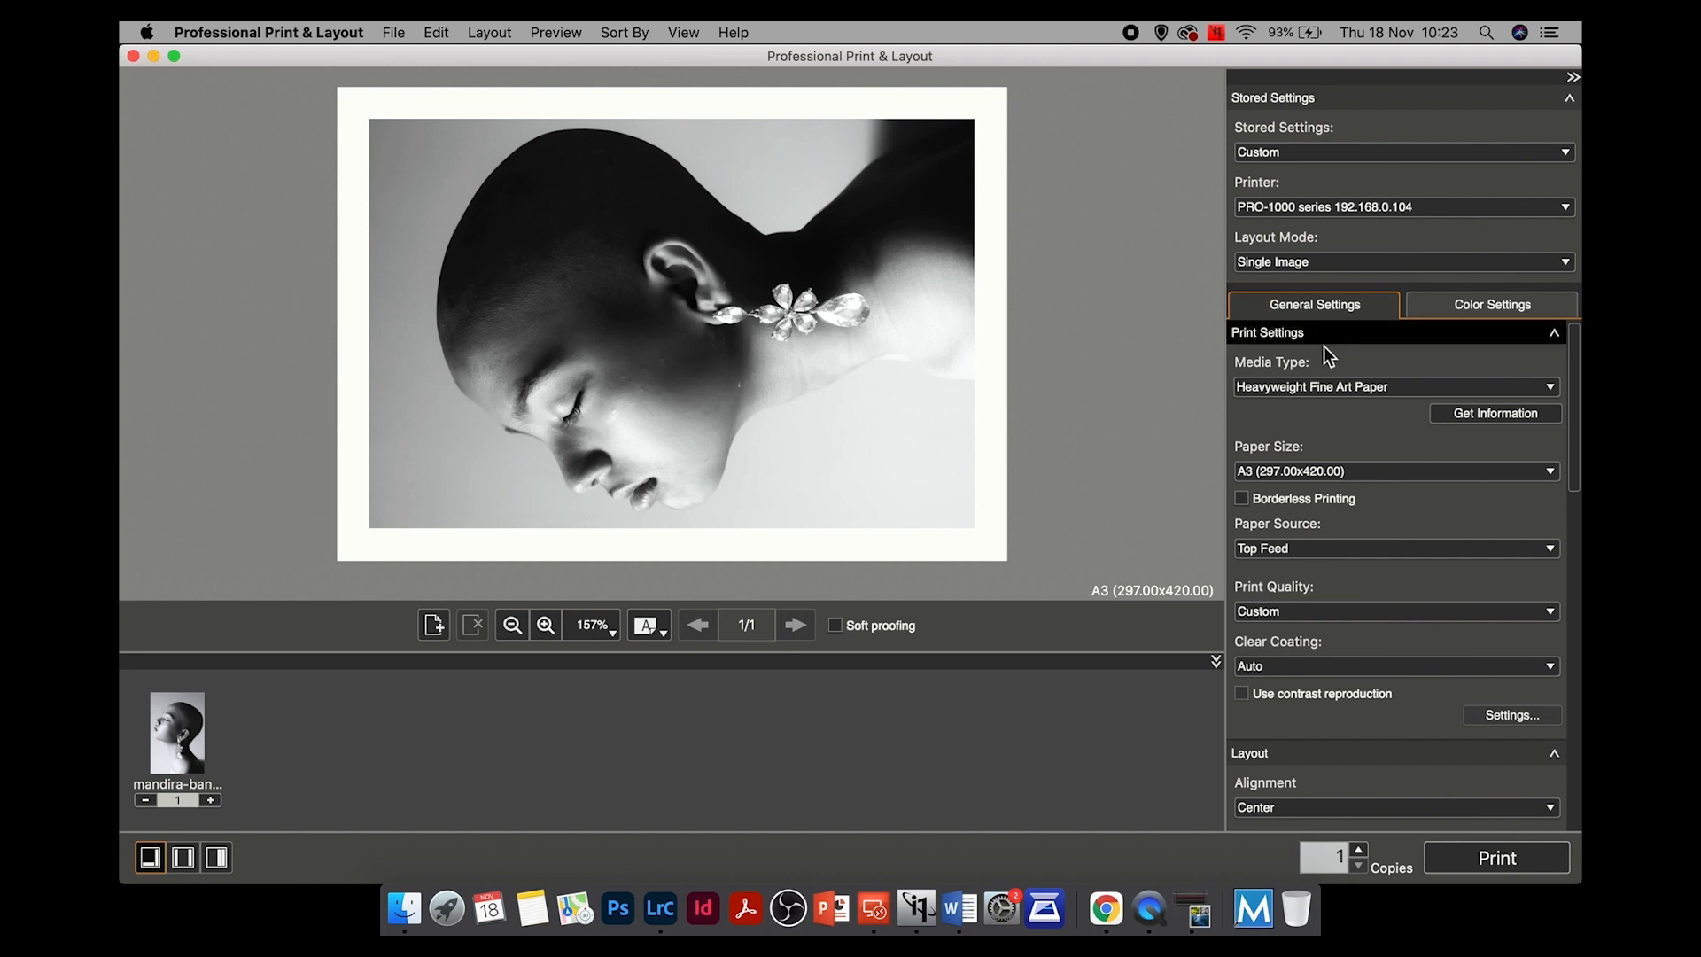
pyautogui.scroll(-3, 1341, 386)
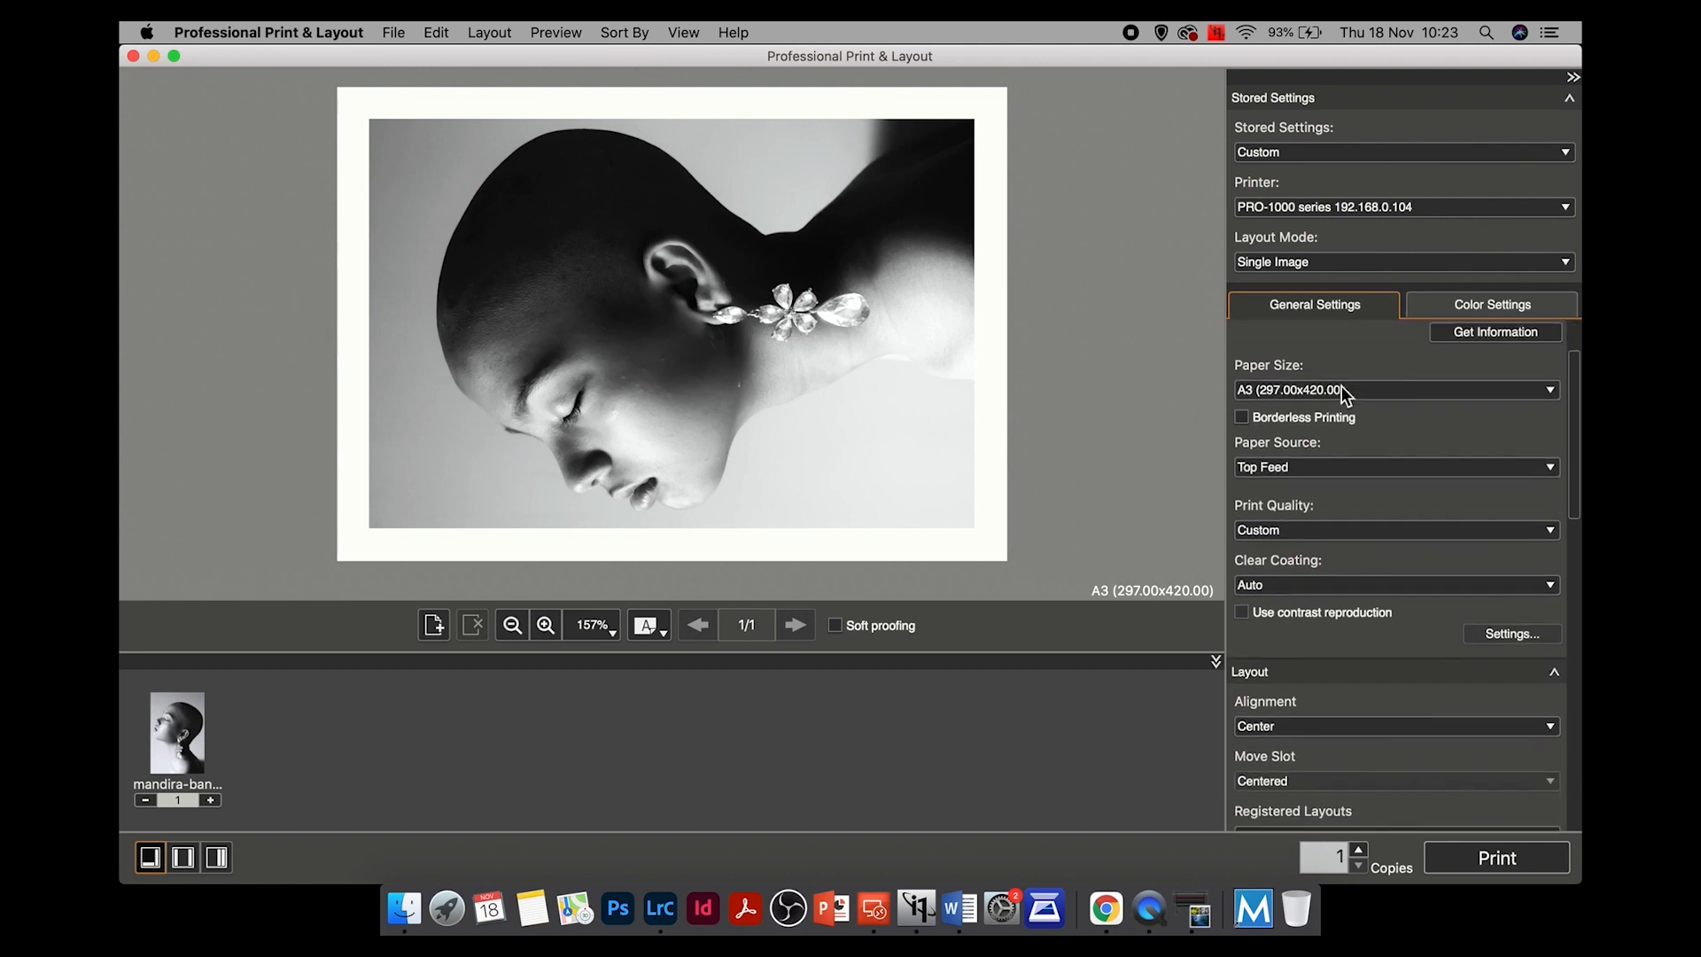
pyautogui.scroll(-5, 1417, 522)
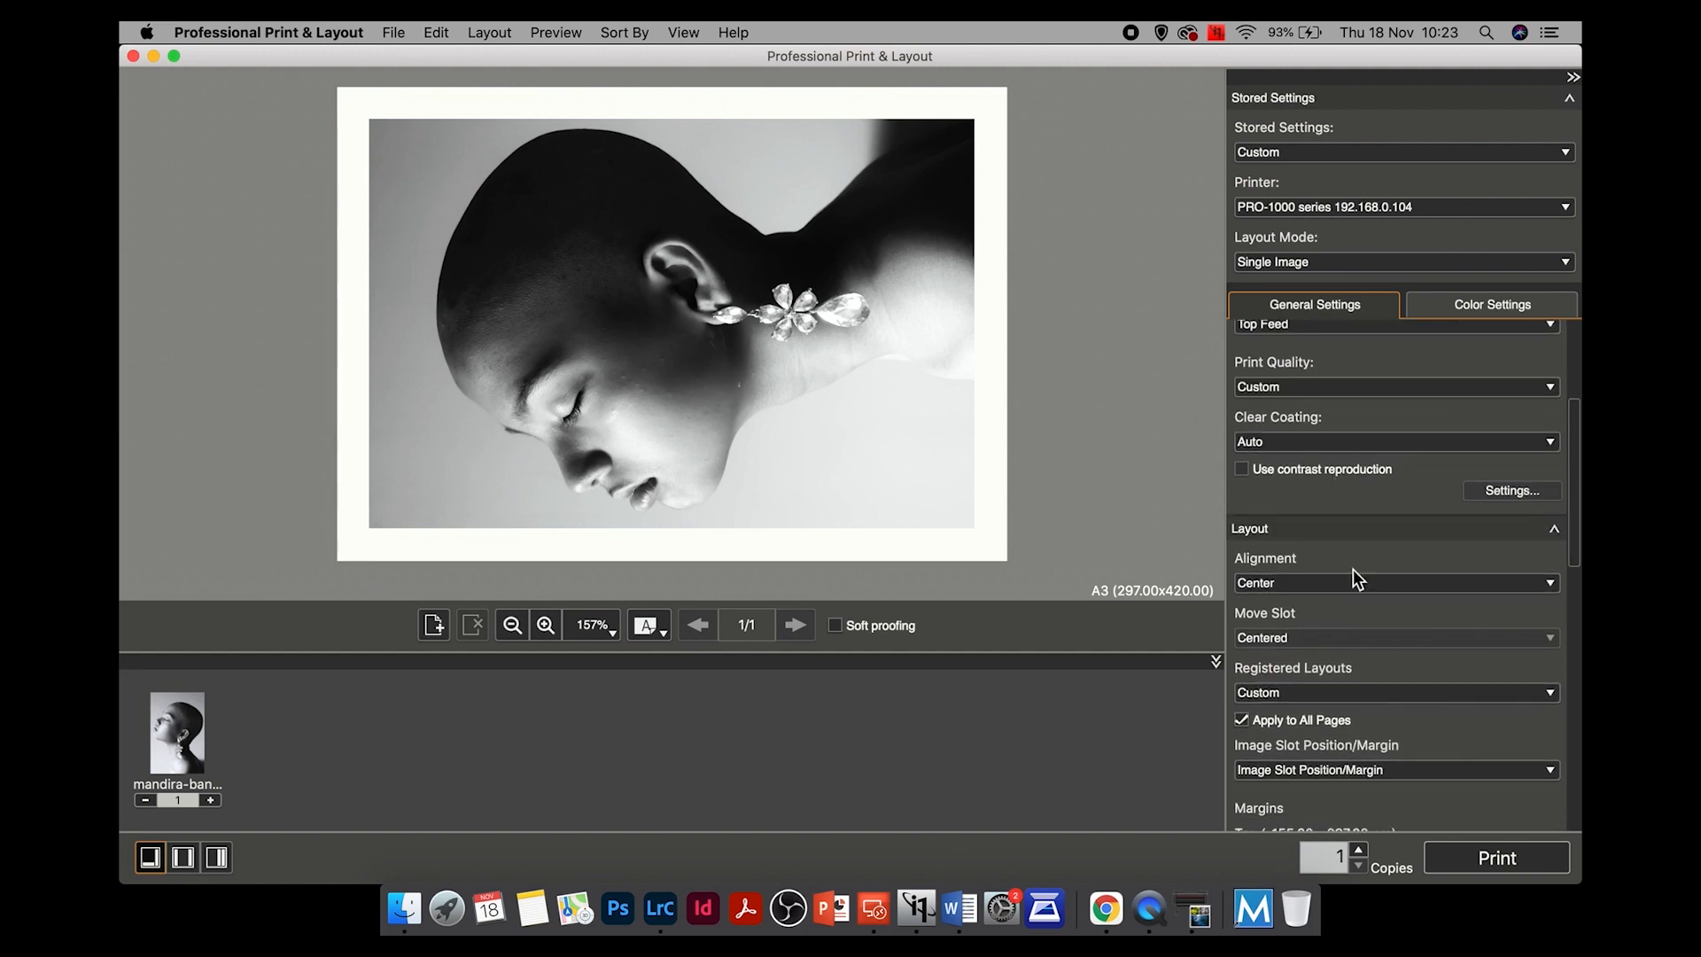
pyautogui.scroll(-7, 1353, 571)
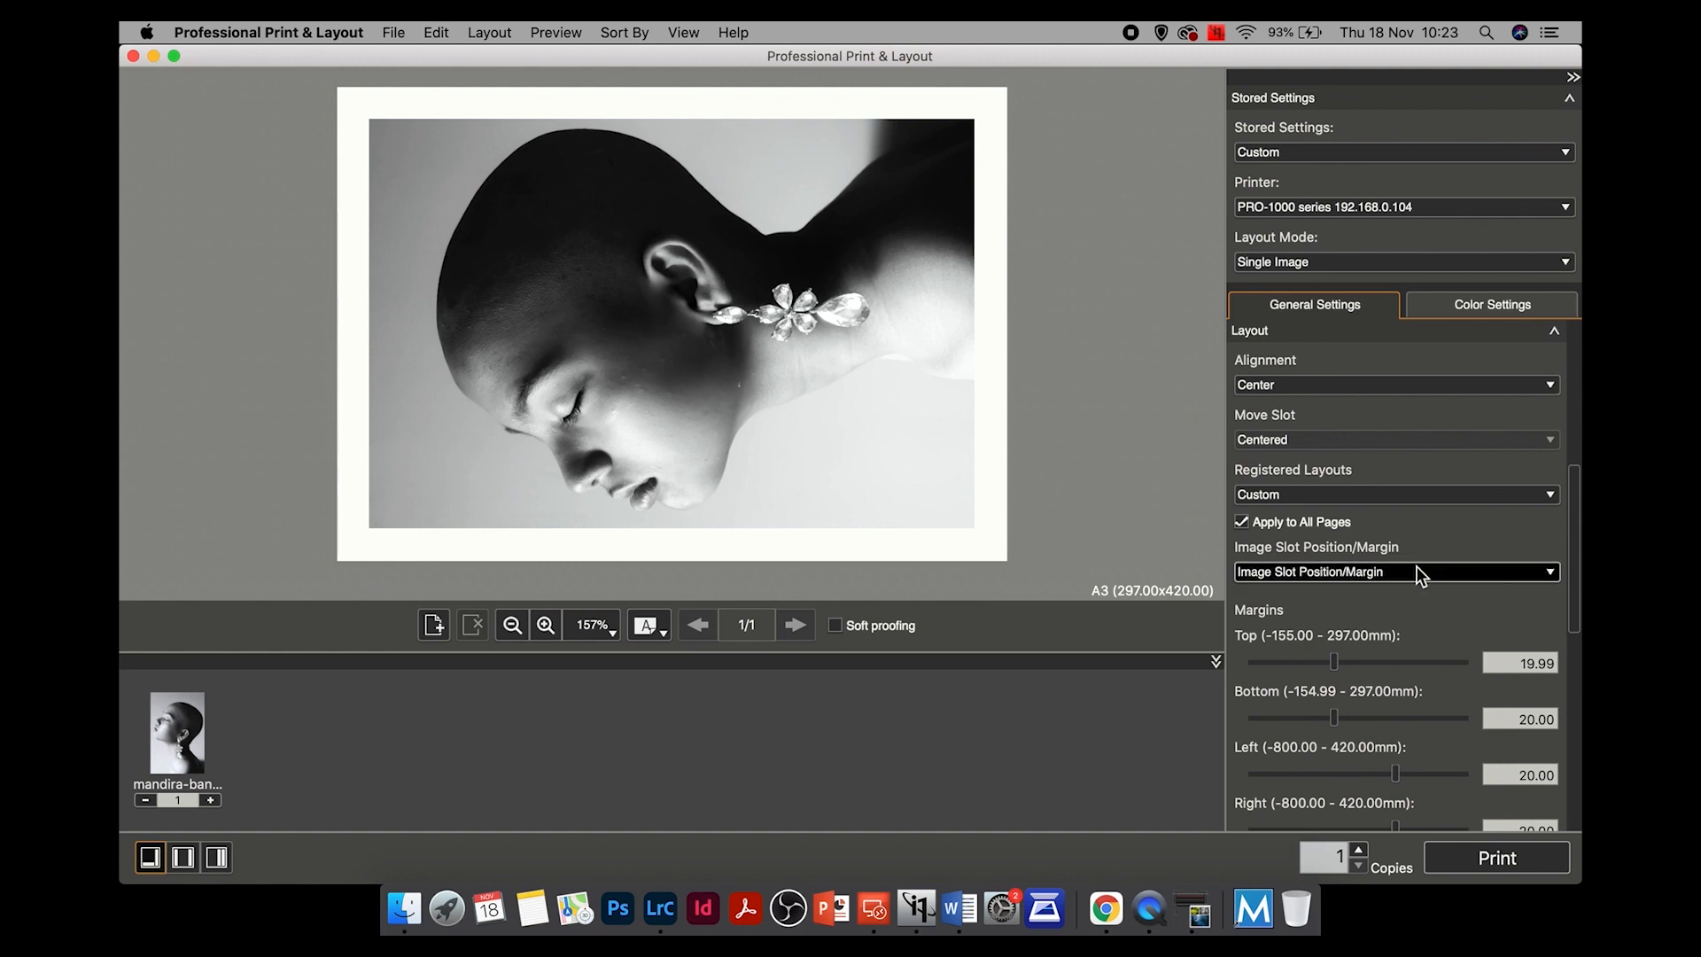
pyautogui.scroll(-3, 1422, 549)
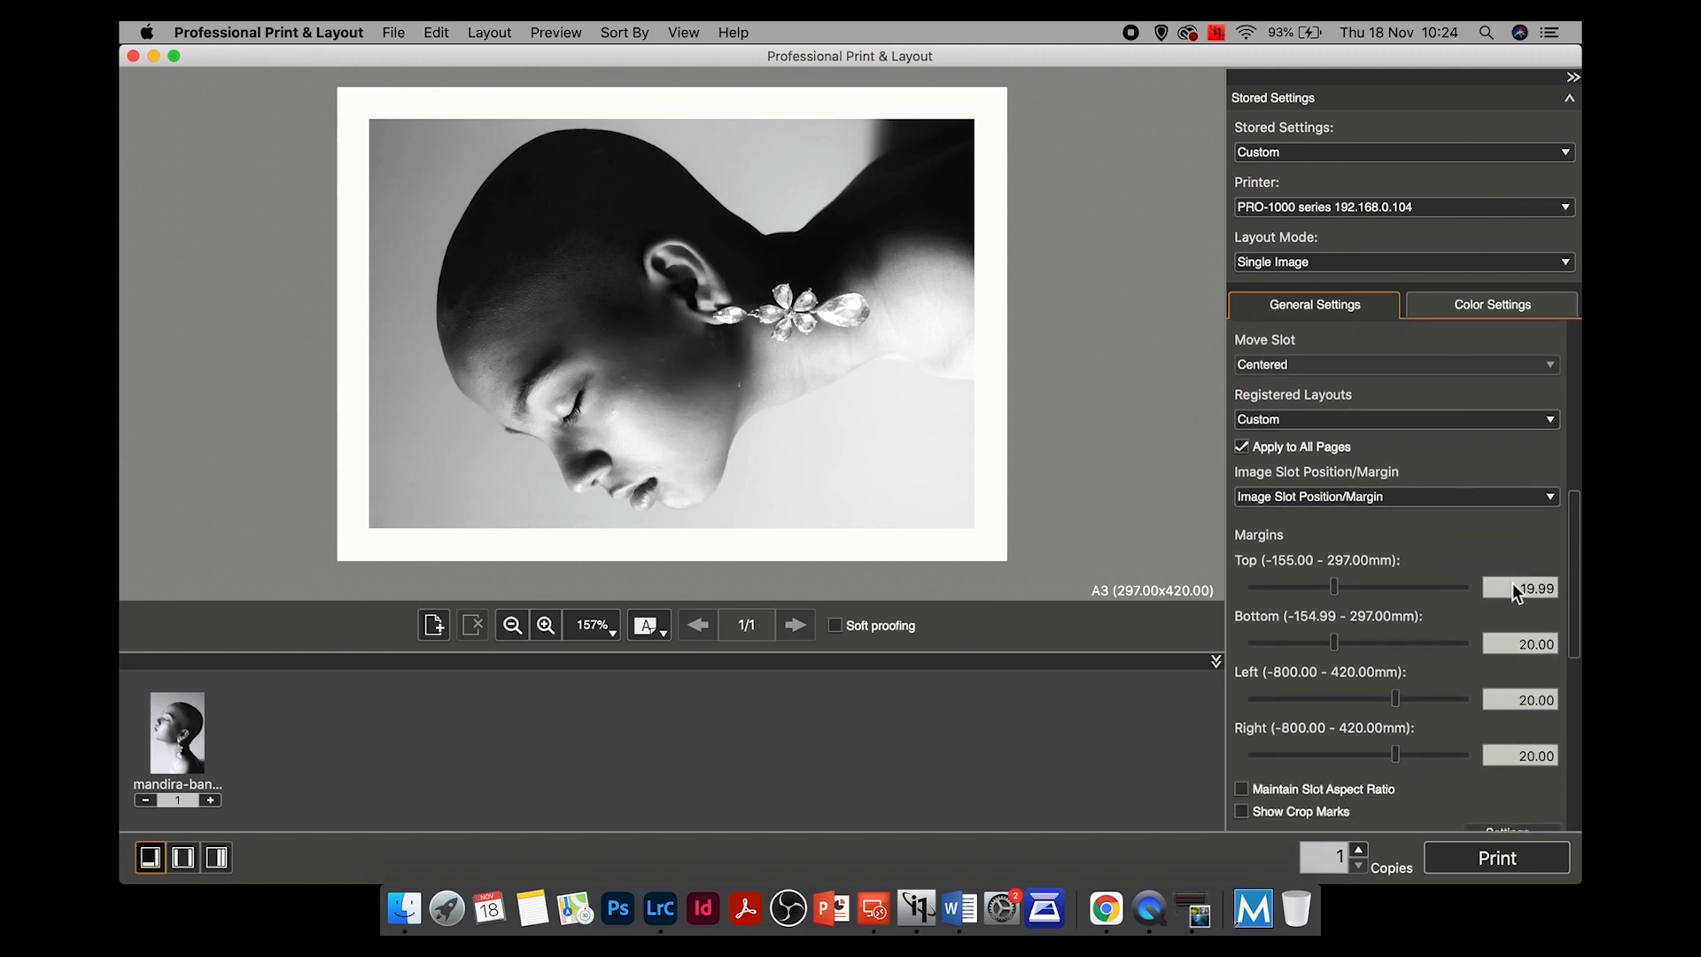
pyautogui.scroll(-5, 1471, 576)
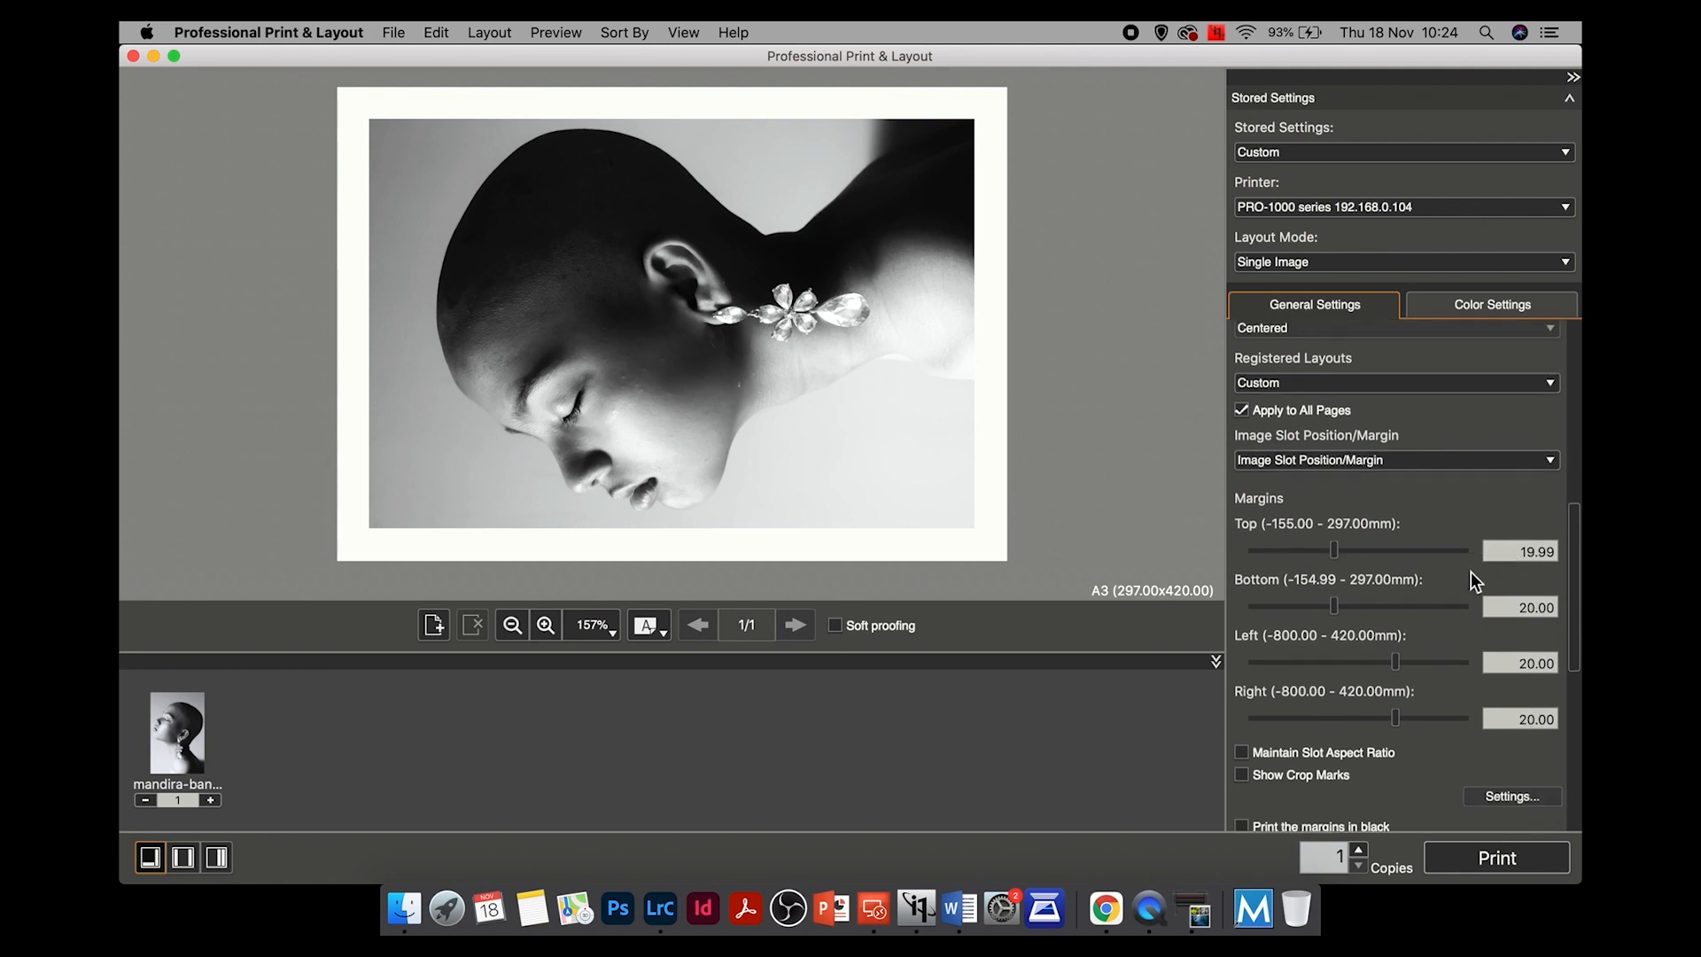
pyautogui.scroll(-5, 1471, 571)
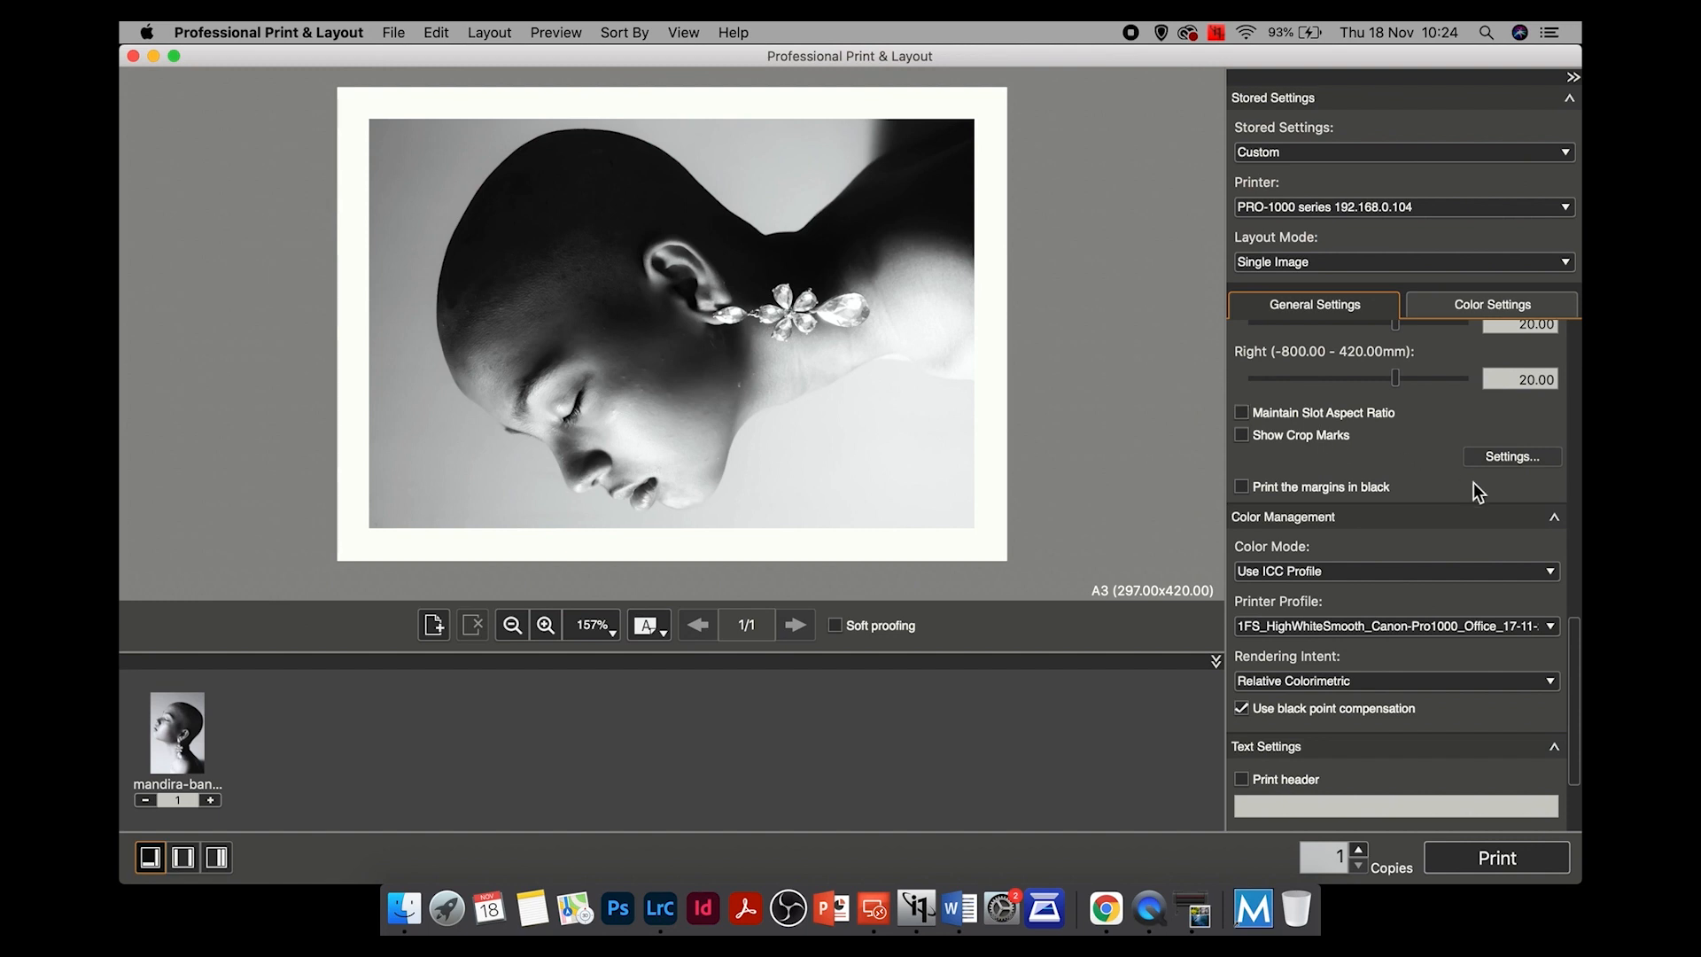
pyautogui.scroll(-2, 1474, 492)
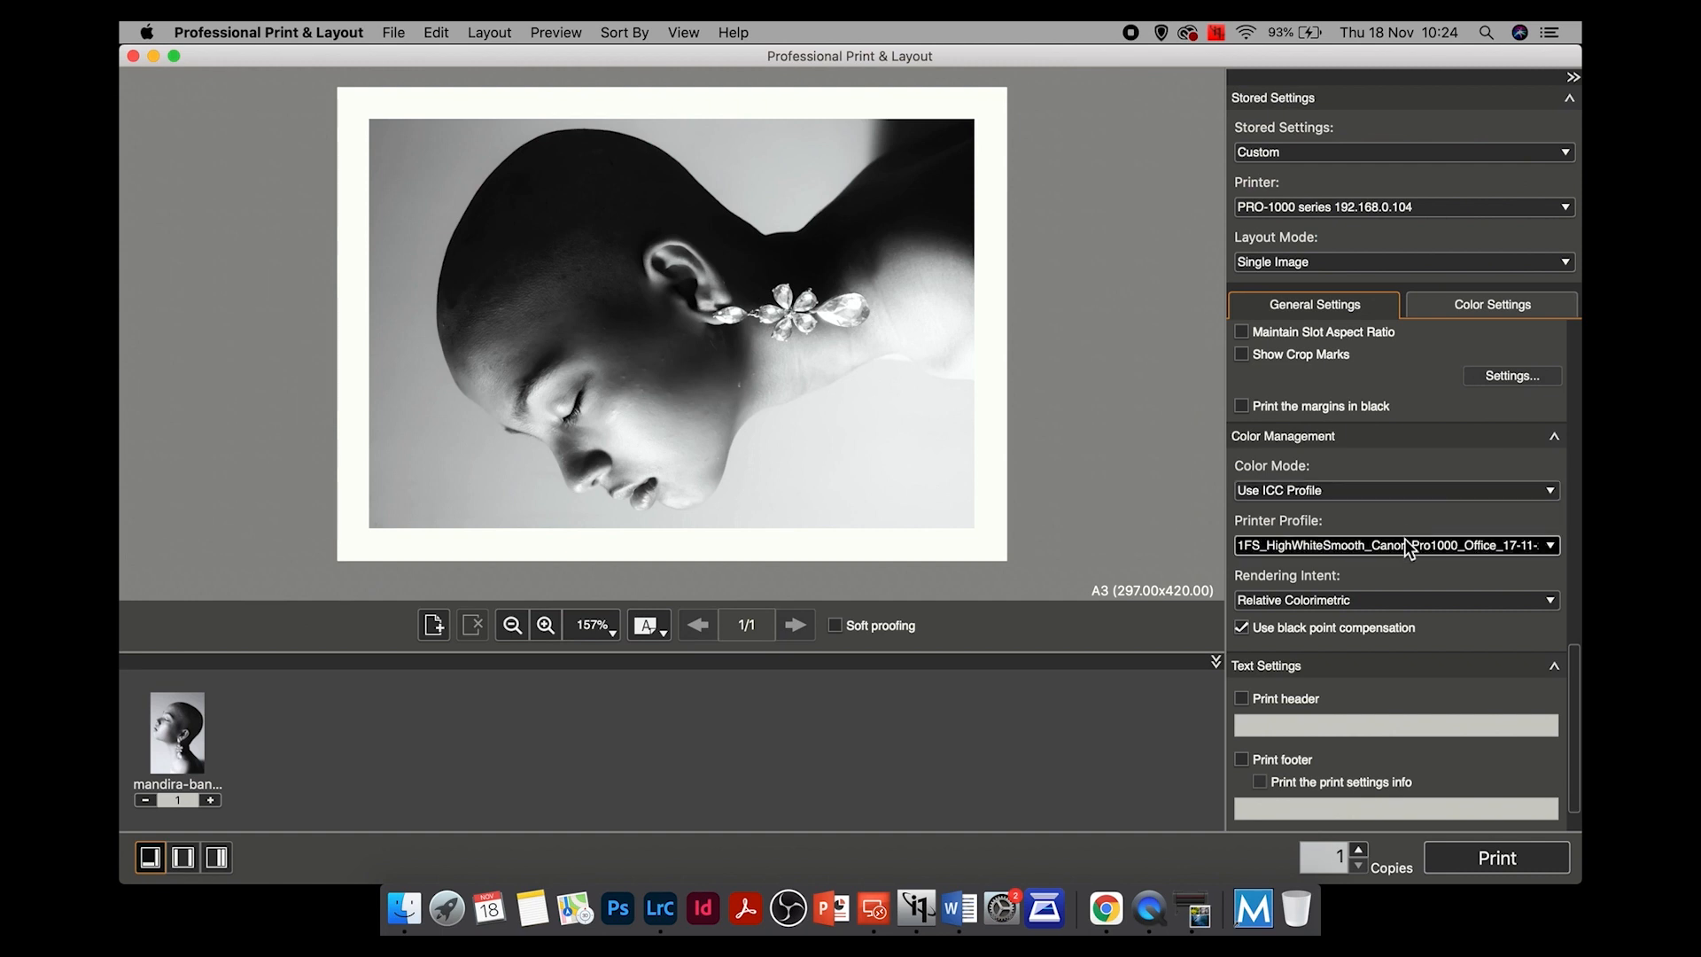
pyautogui.click(1407, 603)
pyautogui.click(1407, 603)
pyautogui.scroll(-3, 1431, 587)
pyautogui.scroll(10, 1431, 586)
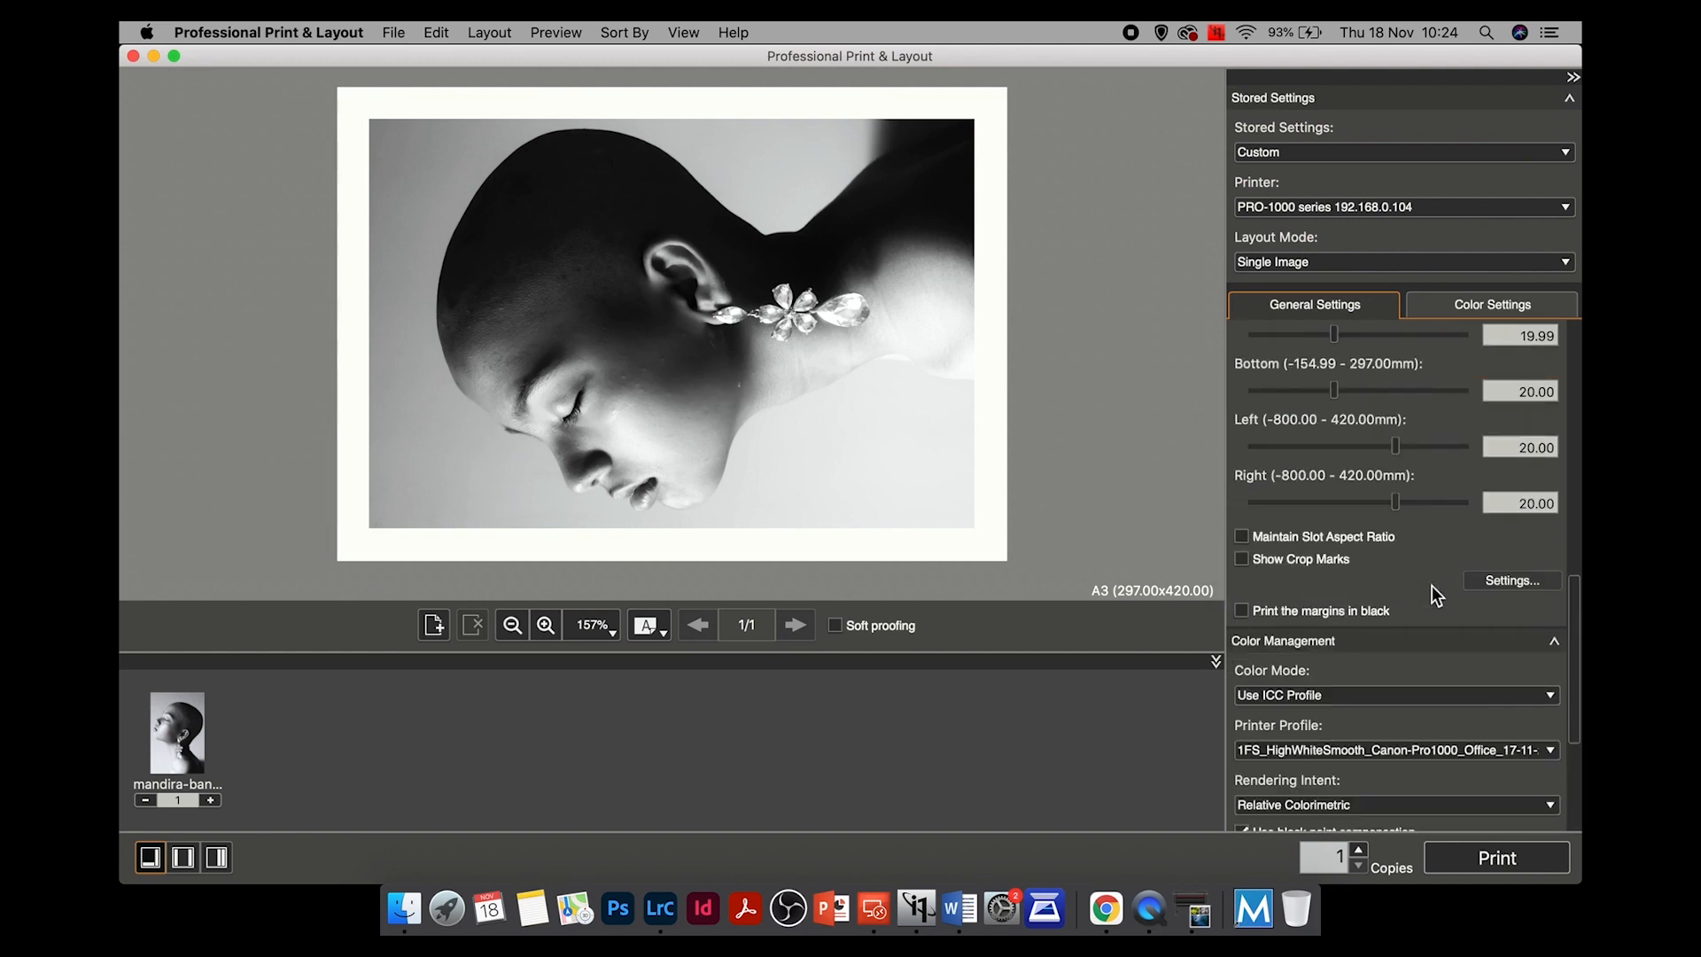
pyautogui.scroll(4, 1431, 586)
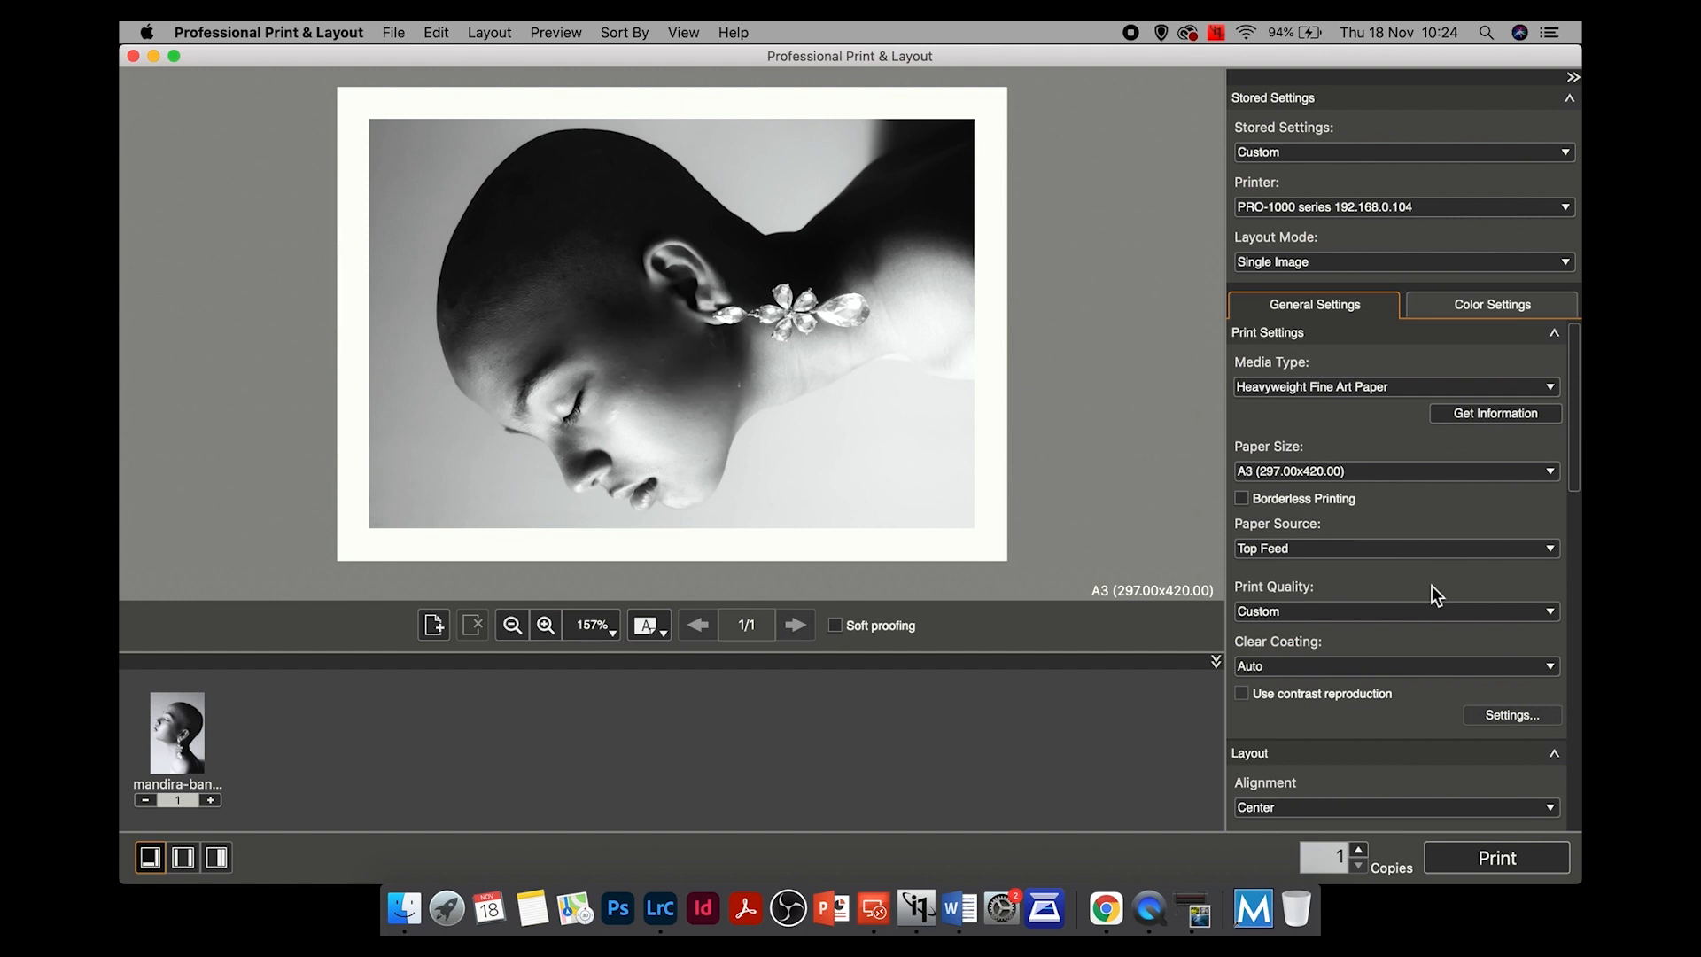
# Open Pattern Print from the color settings and set its paper size to A3 (297.00x420.00).
pyautogui.click(1481, 308)
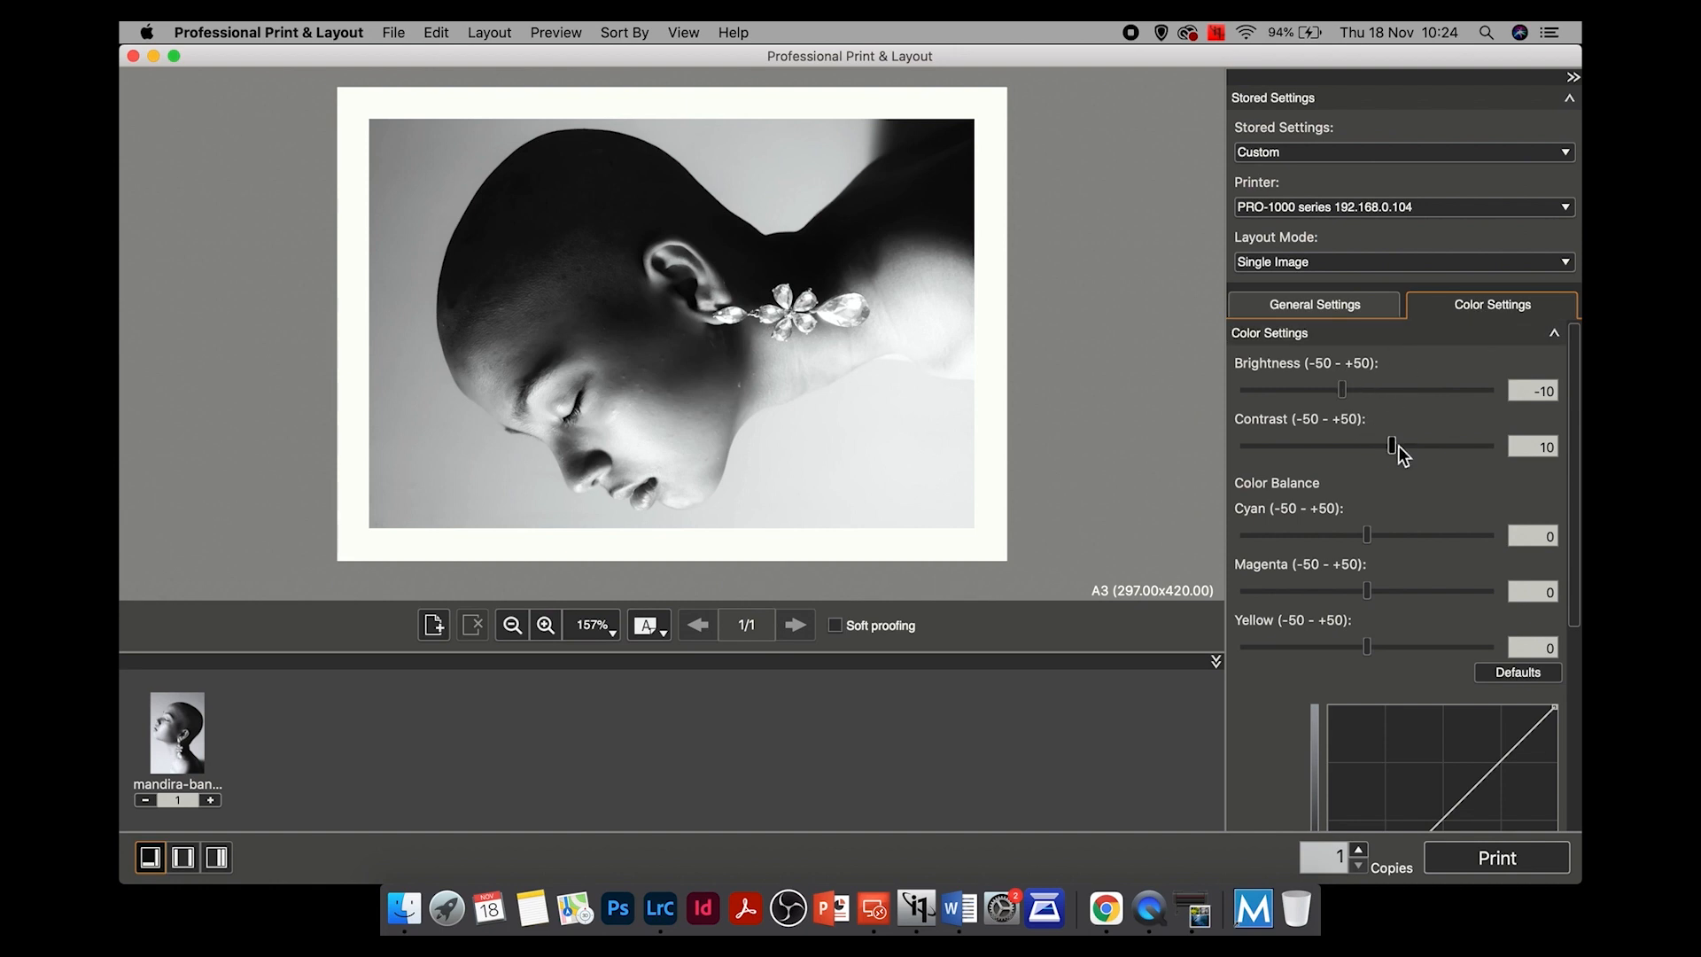
pyautogui.scroll(-2, 1462, 492)
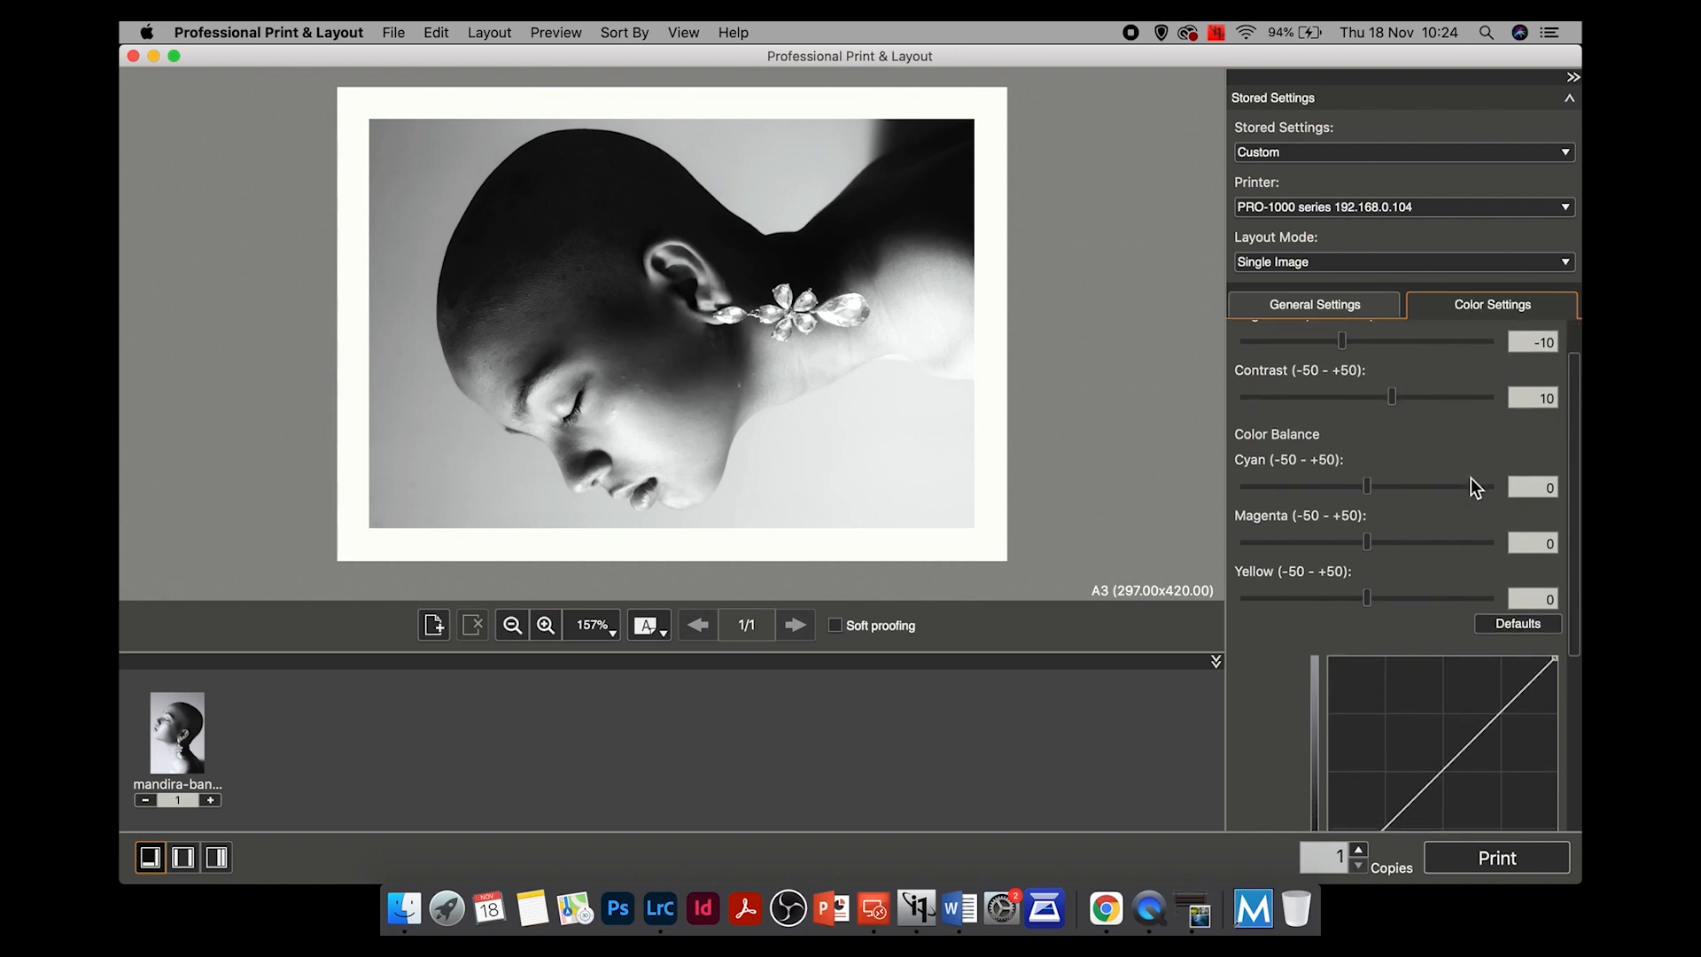
pyautogui.scroll(-10, 1472, 483)
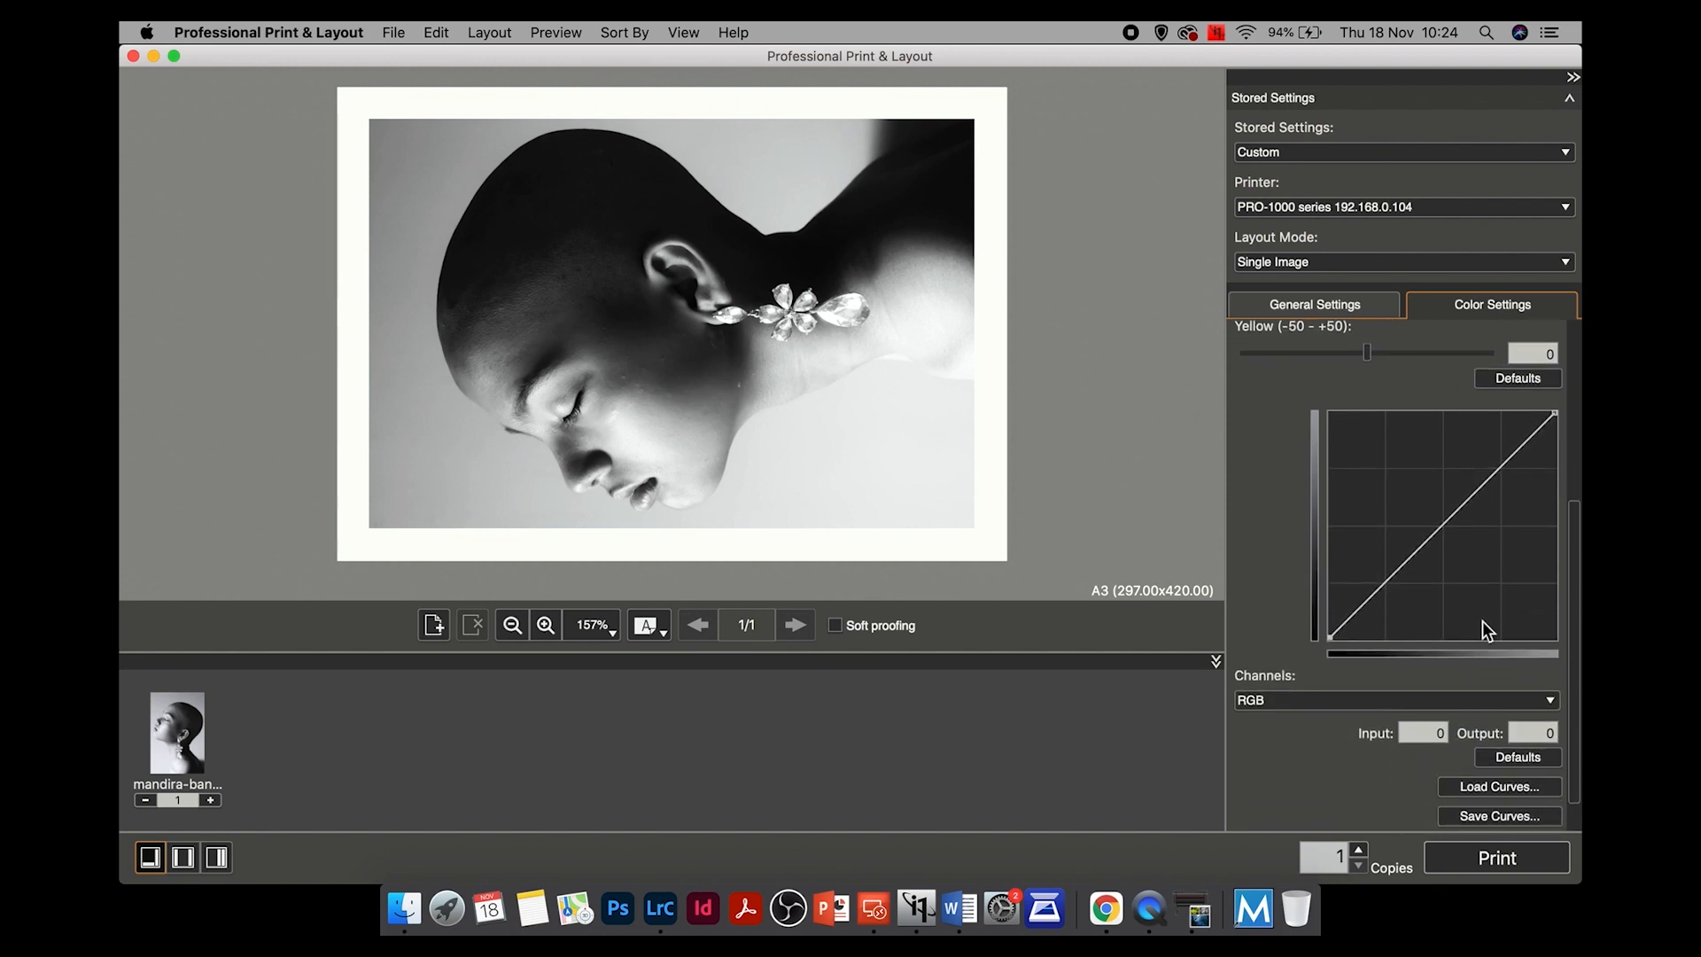
pyautogui.scroll(-2, 1472, 604)
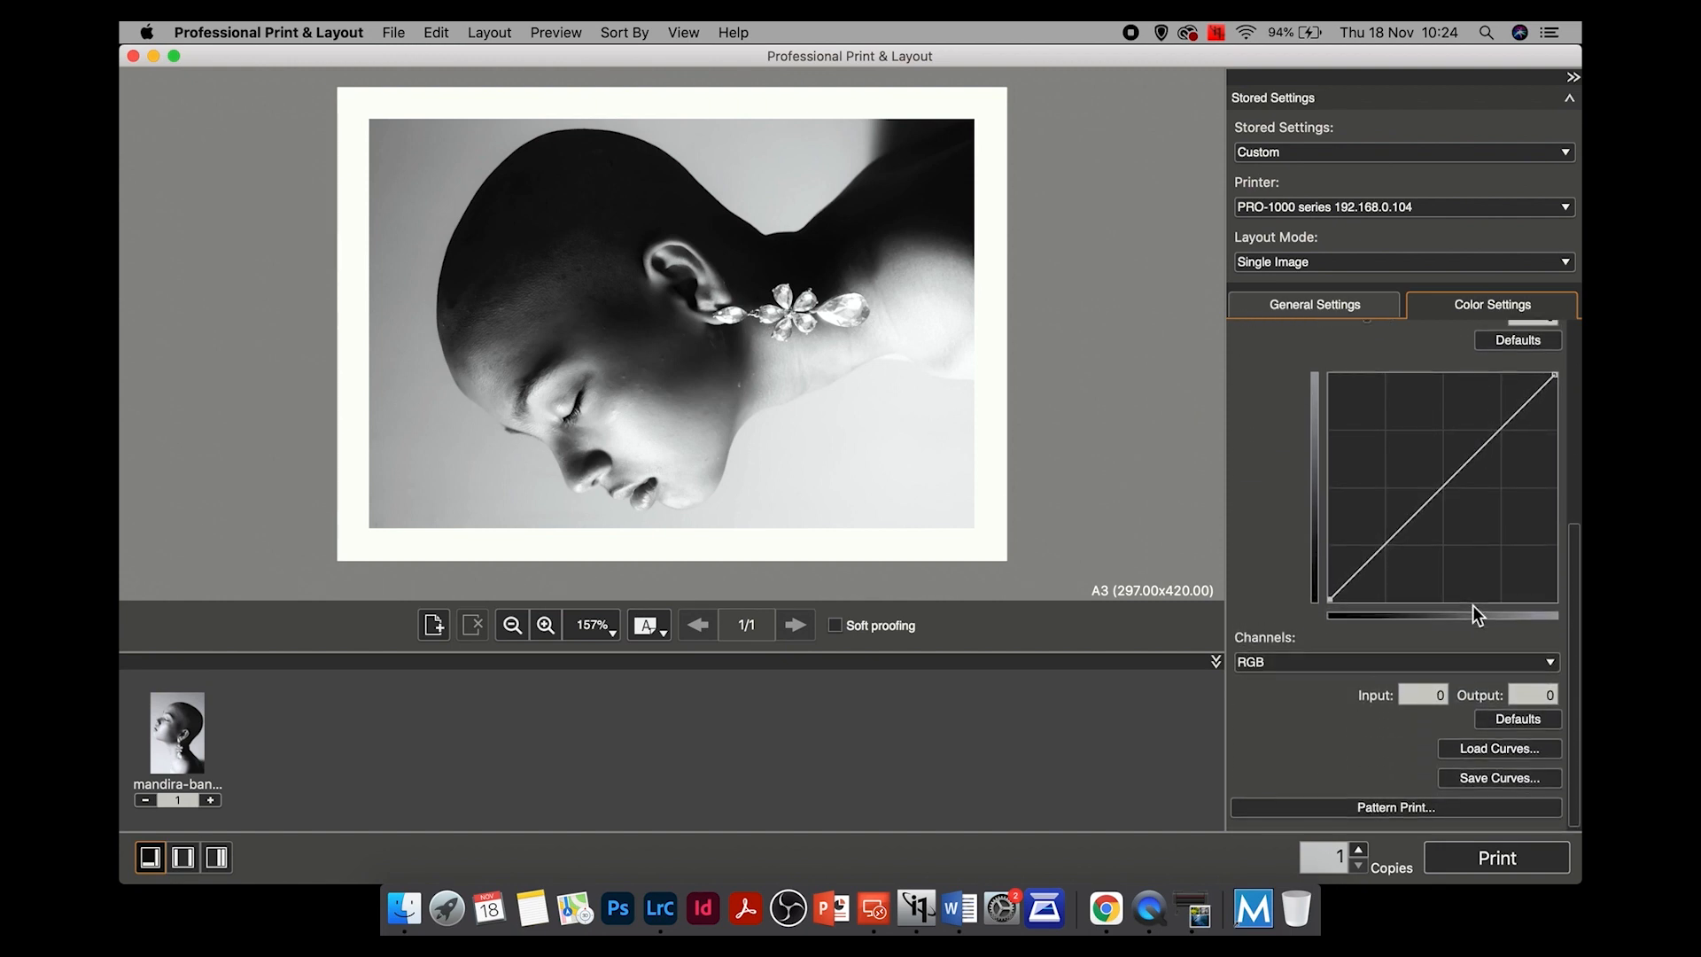
pyautogui.click(1491, 815)
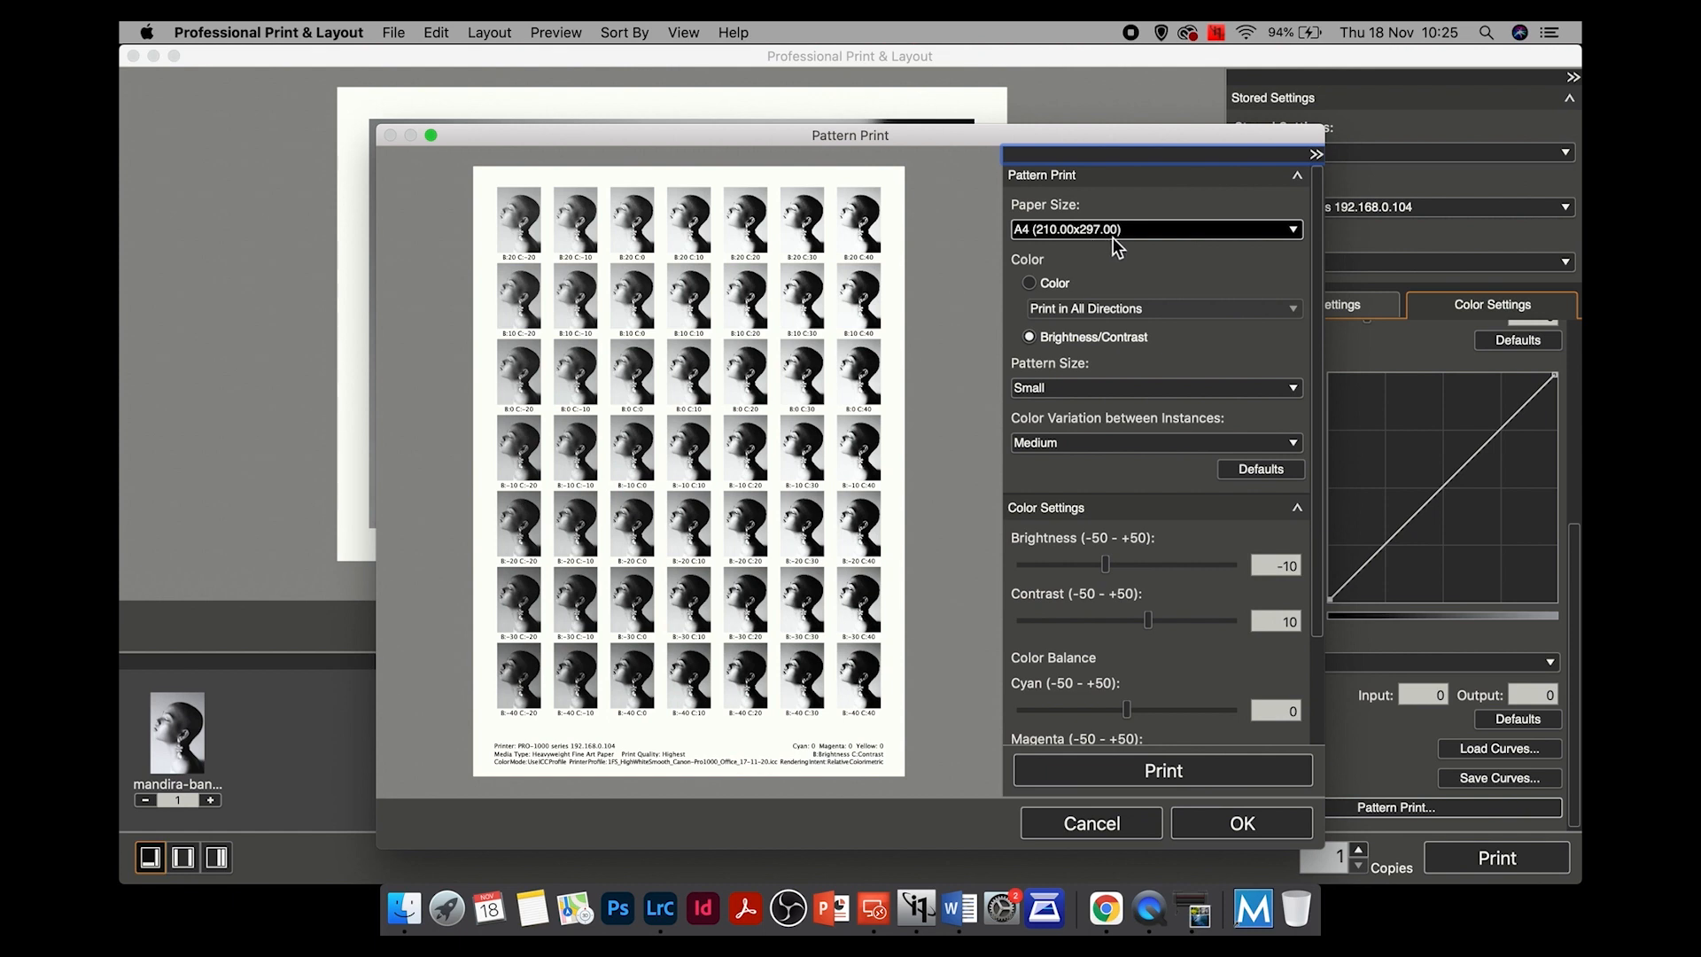
pyautogui.click(1148, 228)
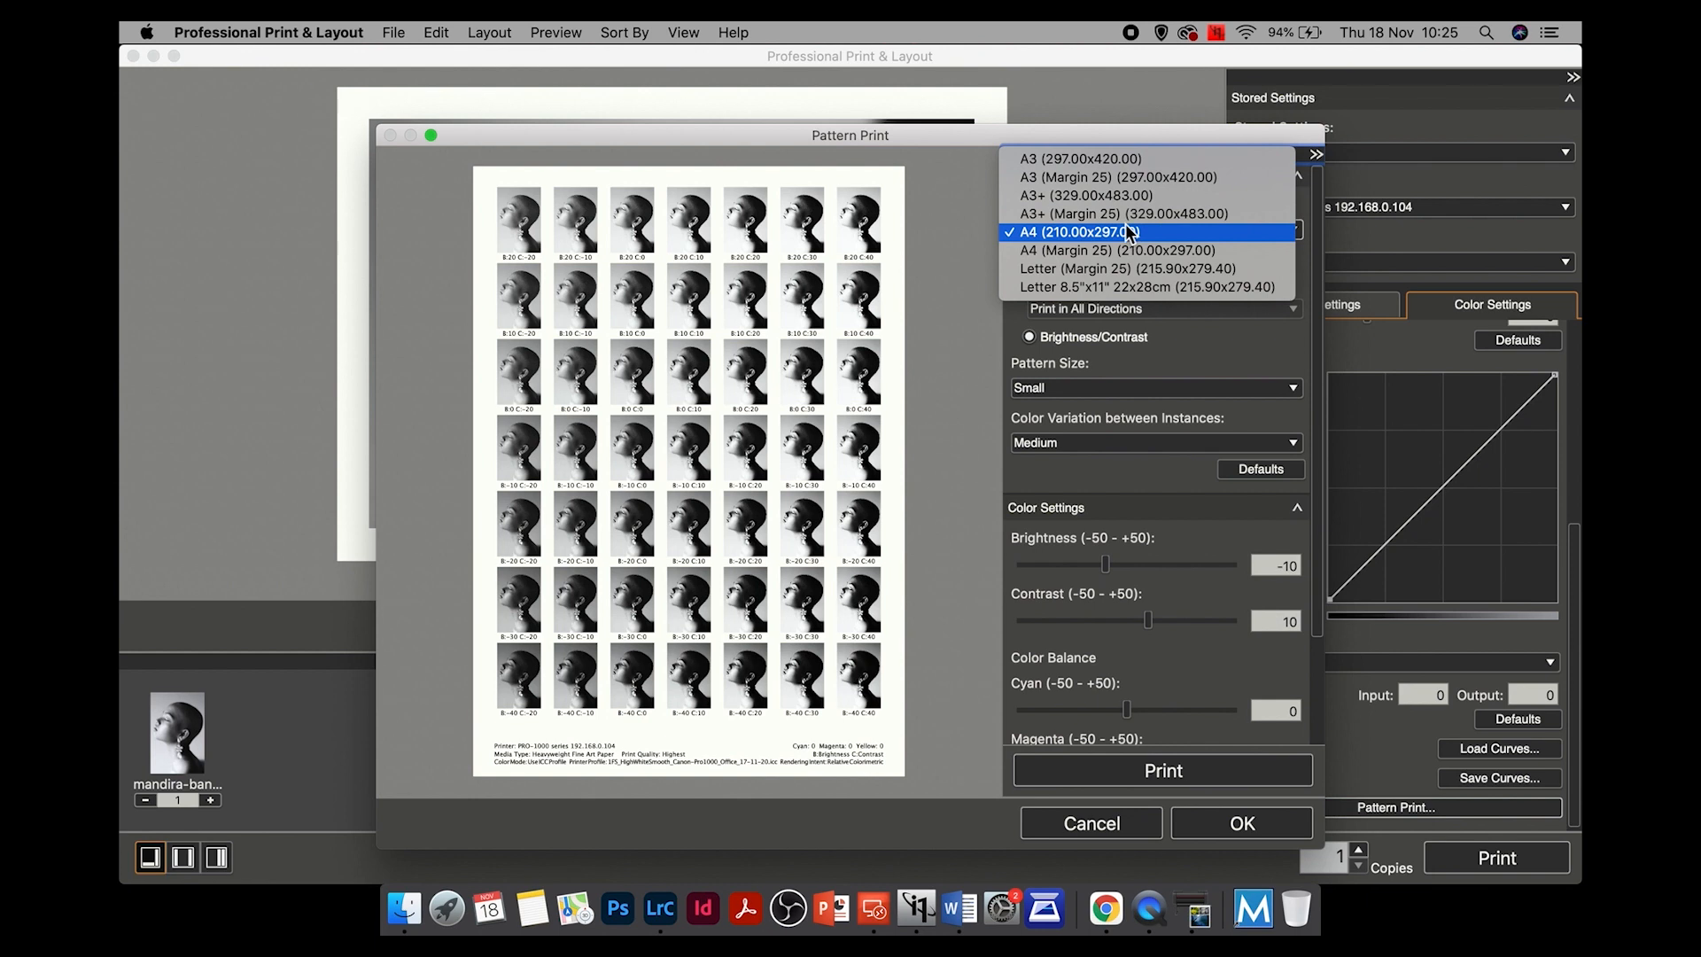
pyautogui.click(1103, 163)
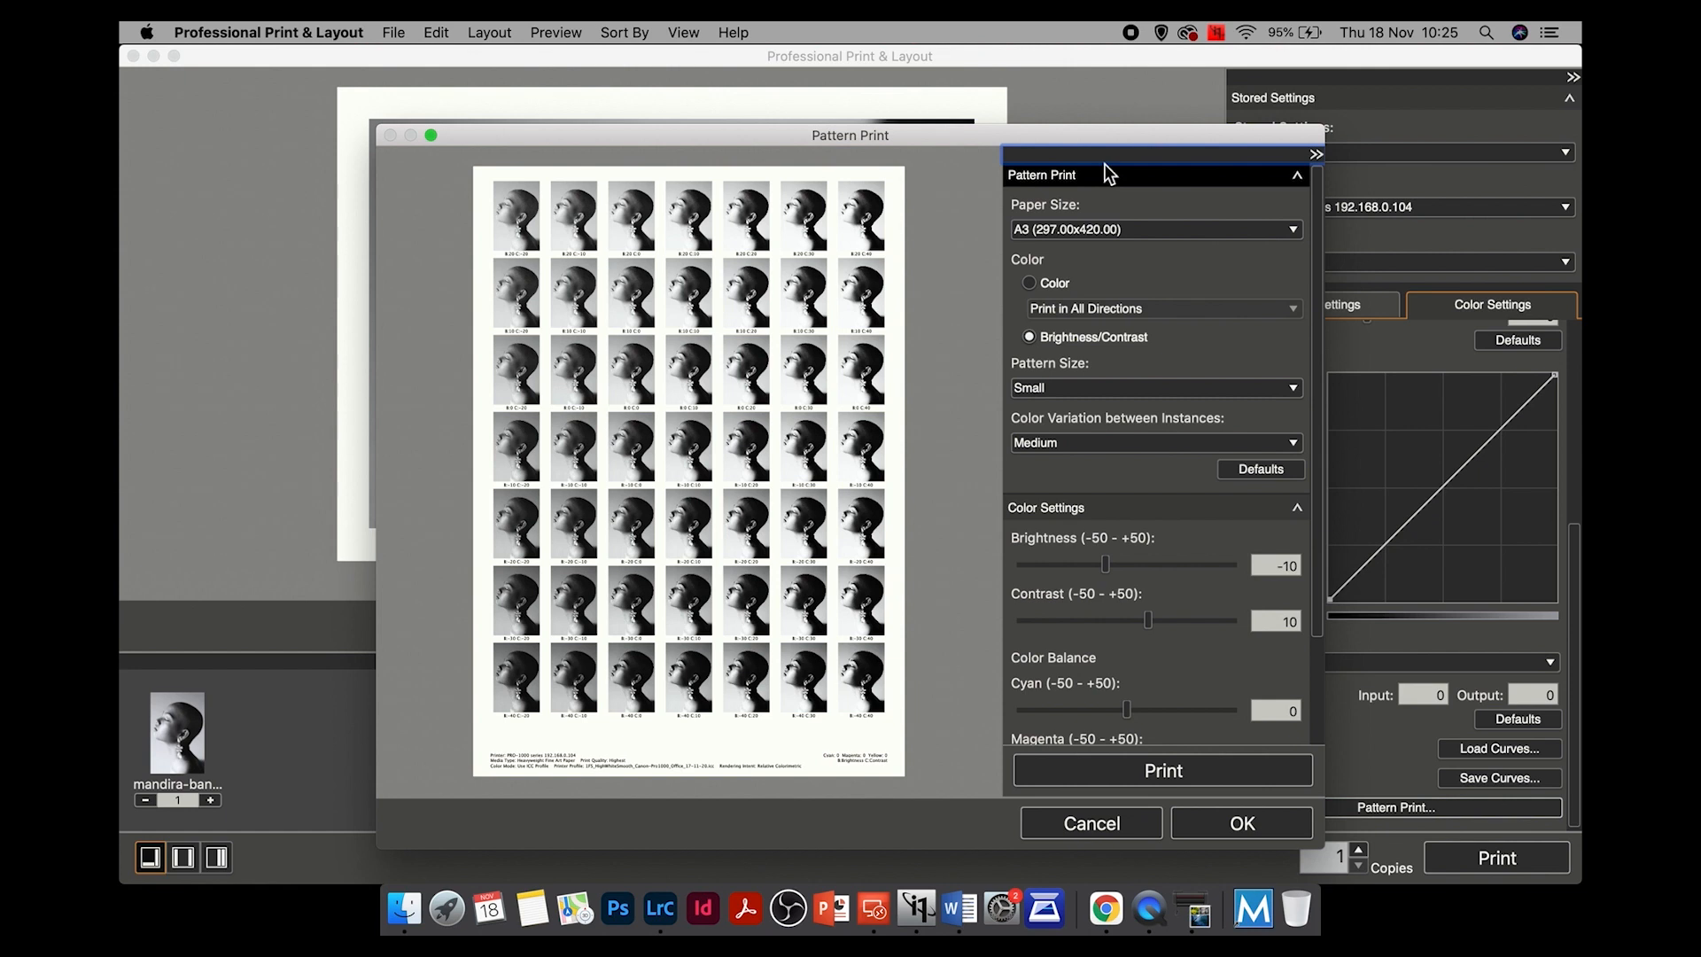
# Preview the Color pattern and the Medium and Large pattern sizes, then return to Brightness/Contrast with the Small size.
pyautogui.click(1028, 283)
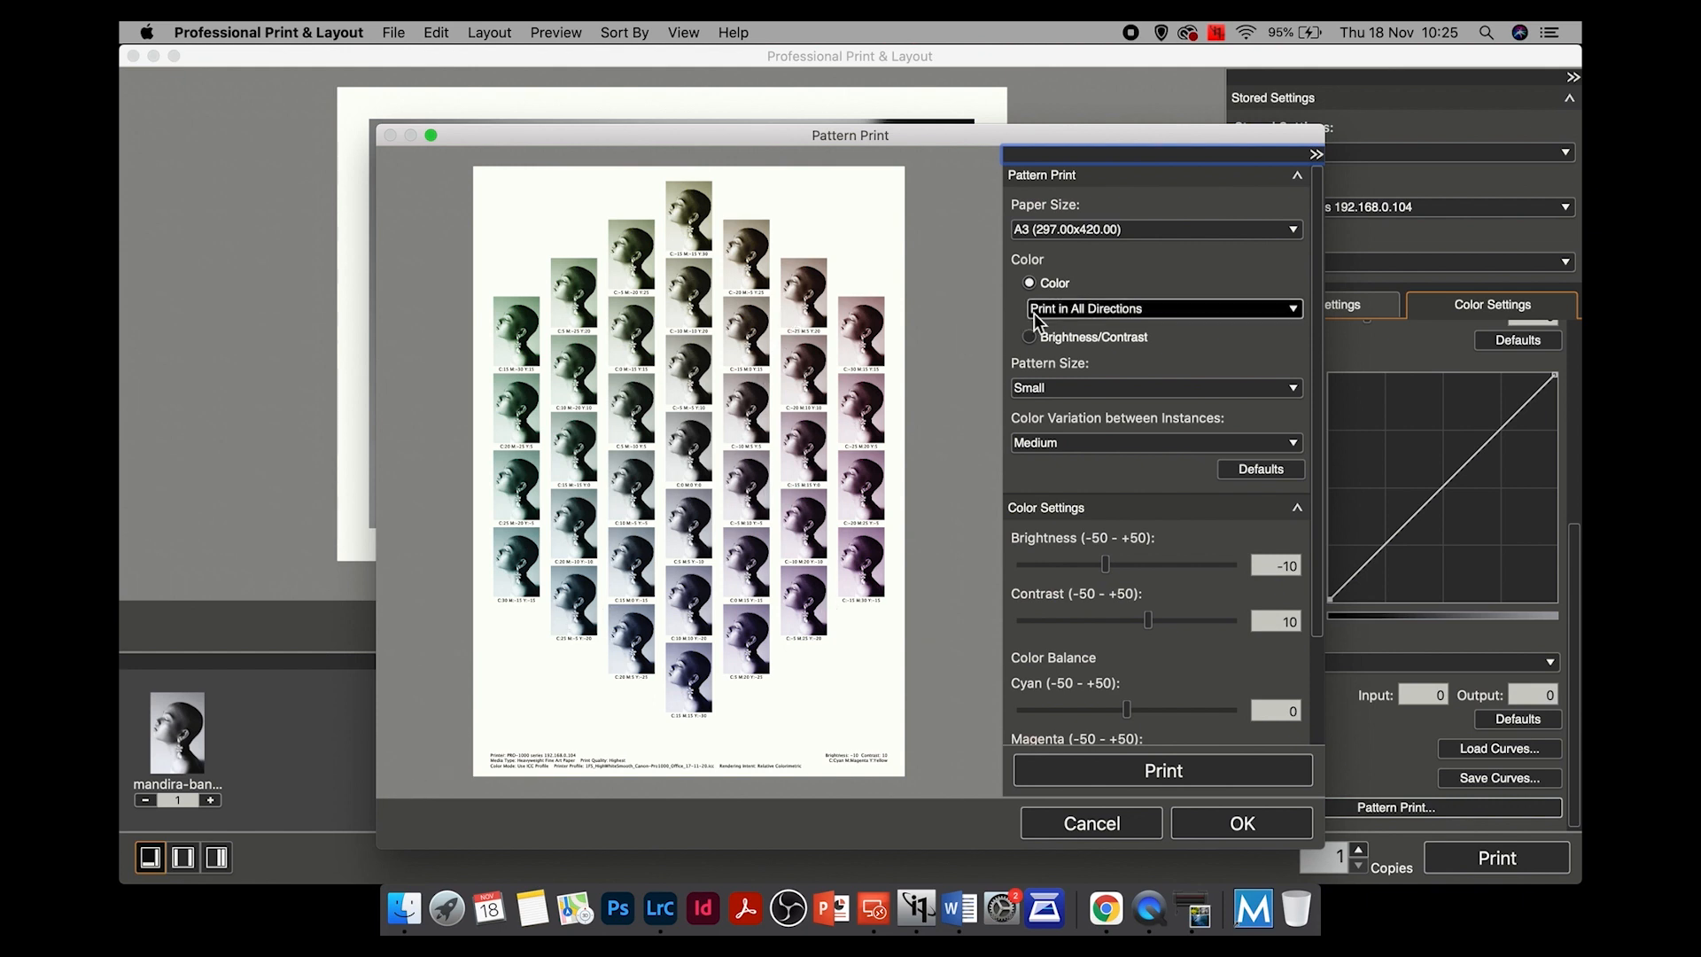
pyautogui.click(1030, 336)
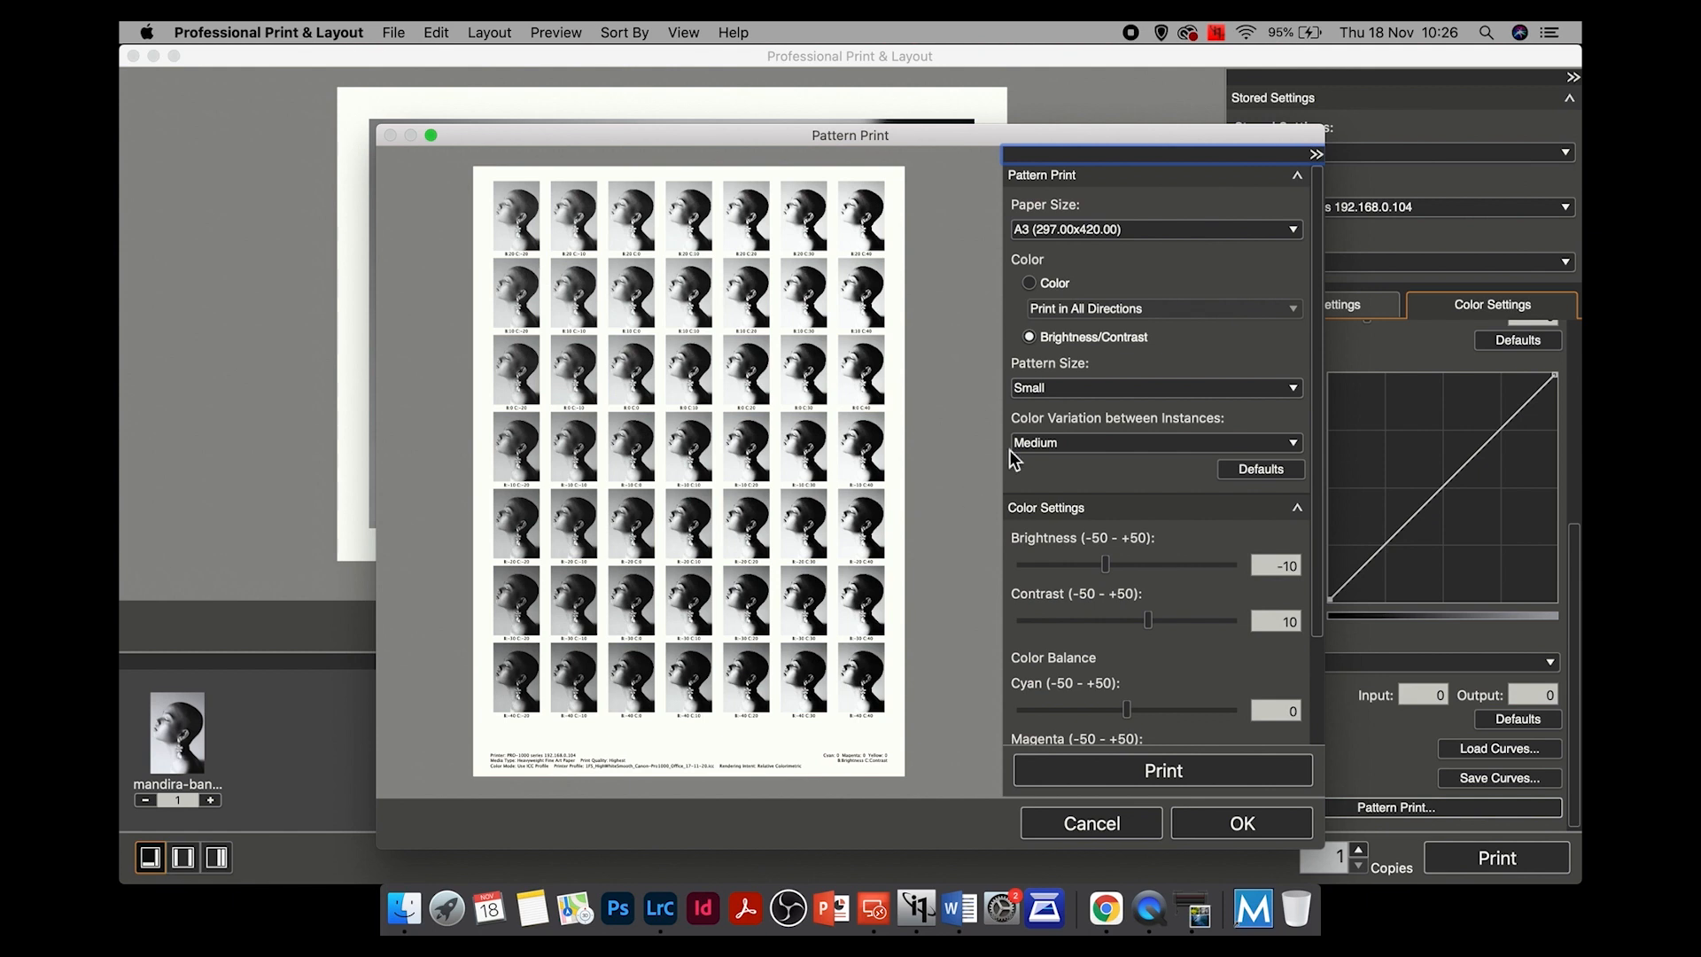
pyautogui.click(1055, 387)
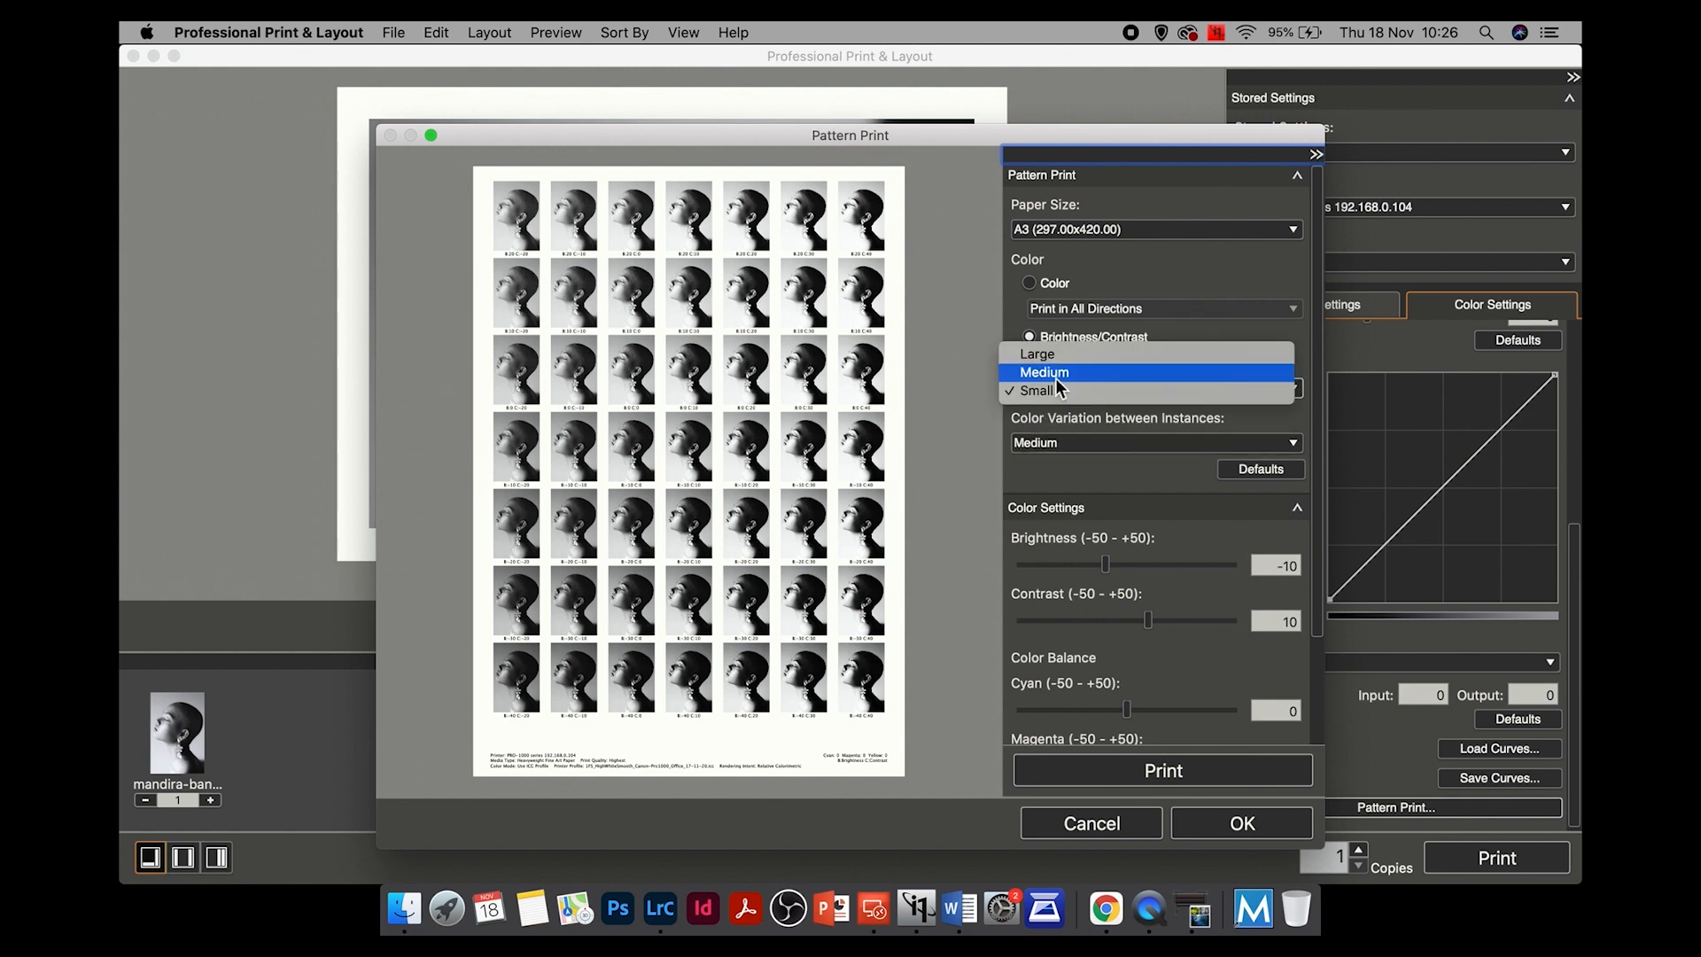
pyautogui.click(1055, 377)
pyautogui.click(1065, 390)
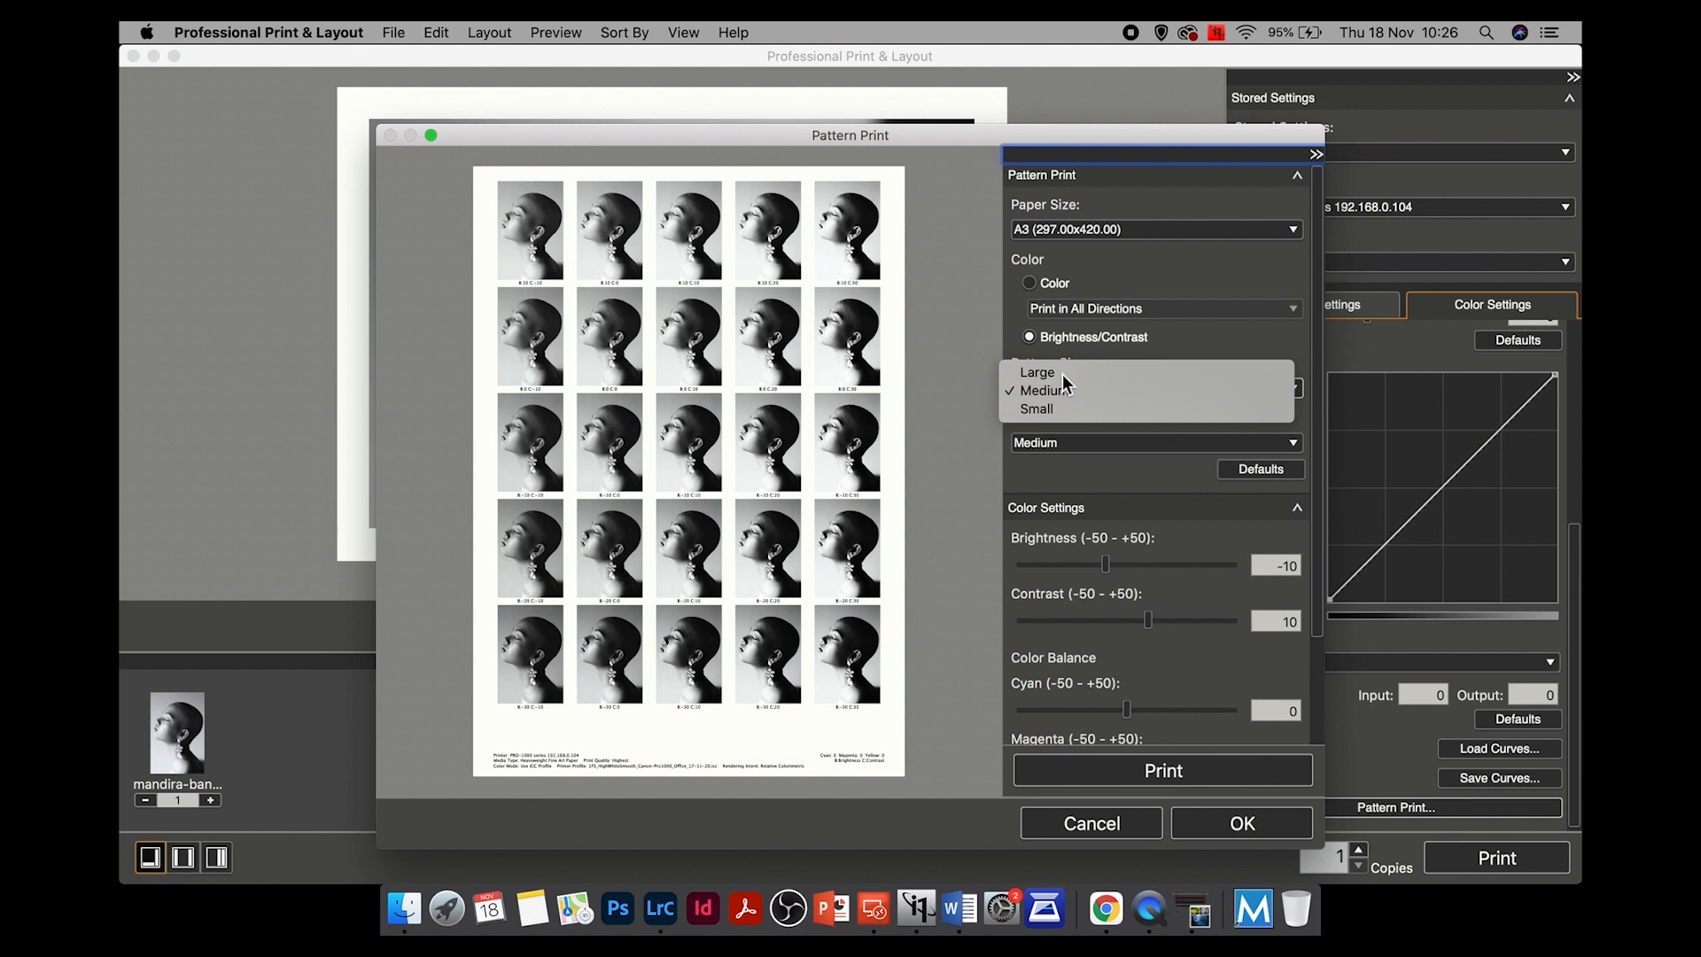
pyautogui.click(1062, 373)
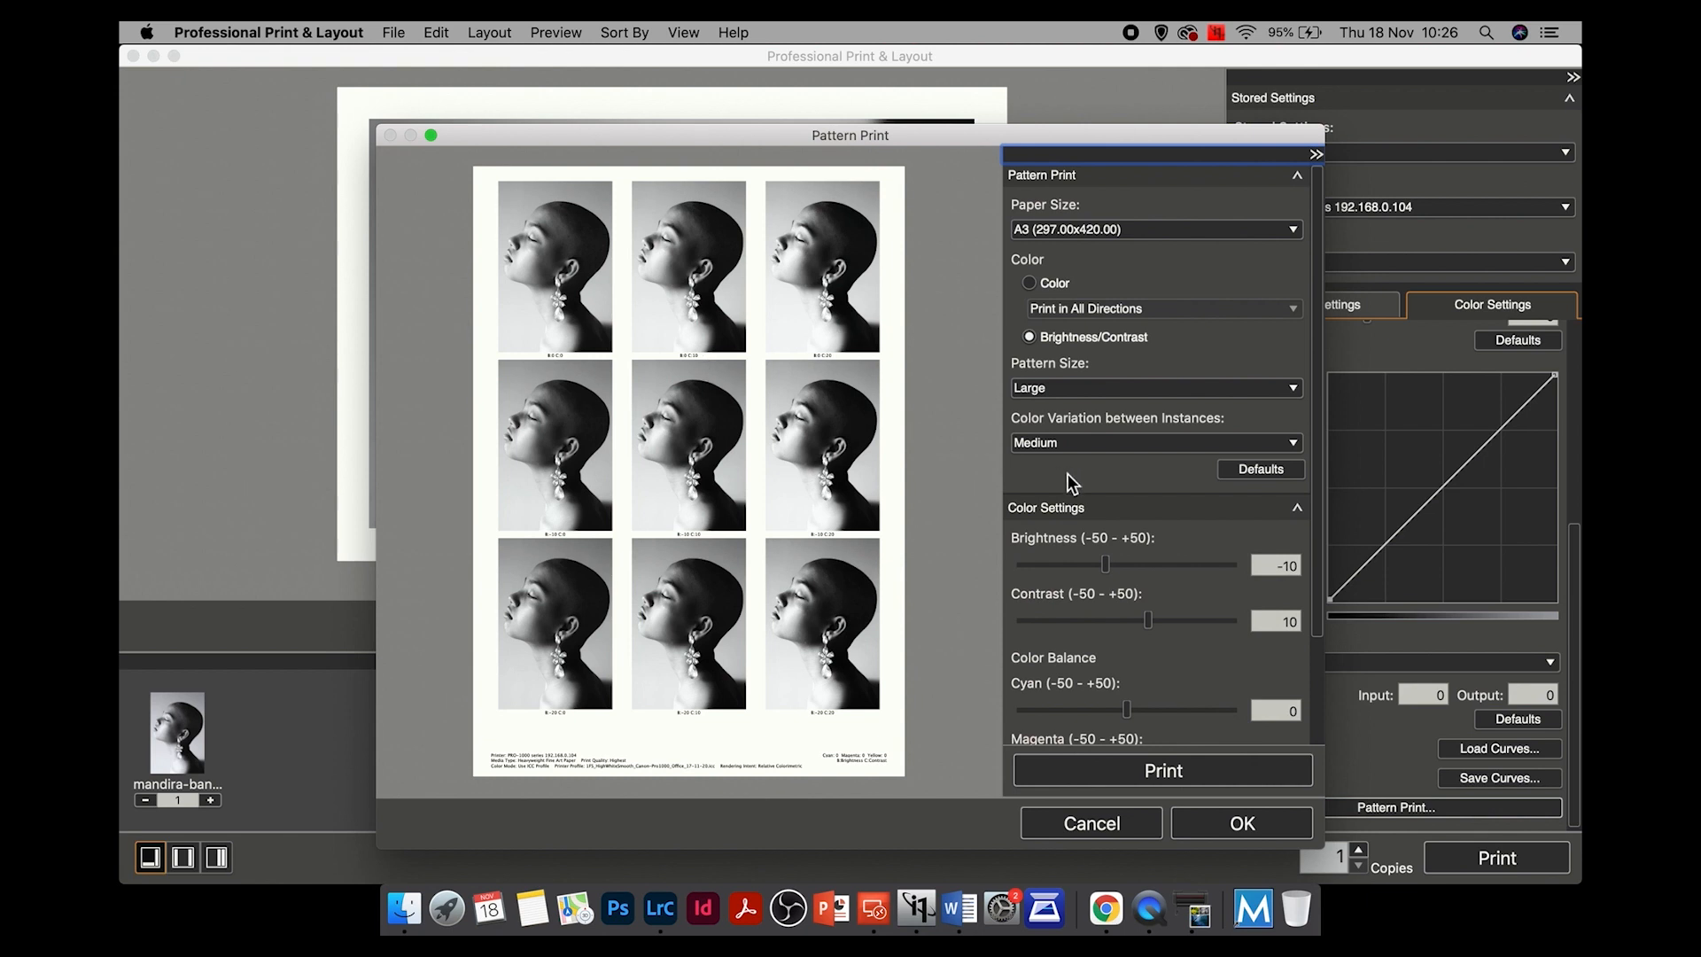
pyautogui.click(1055, 396)
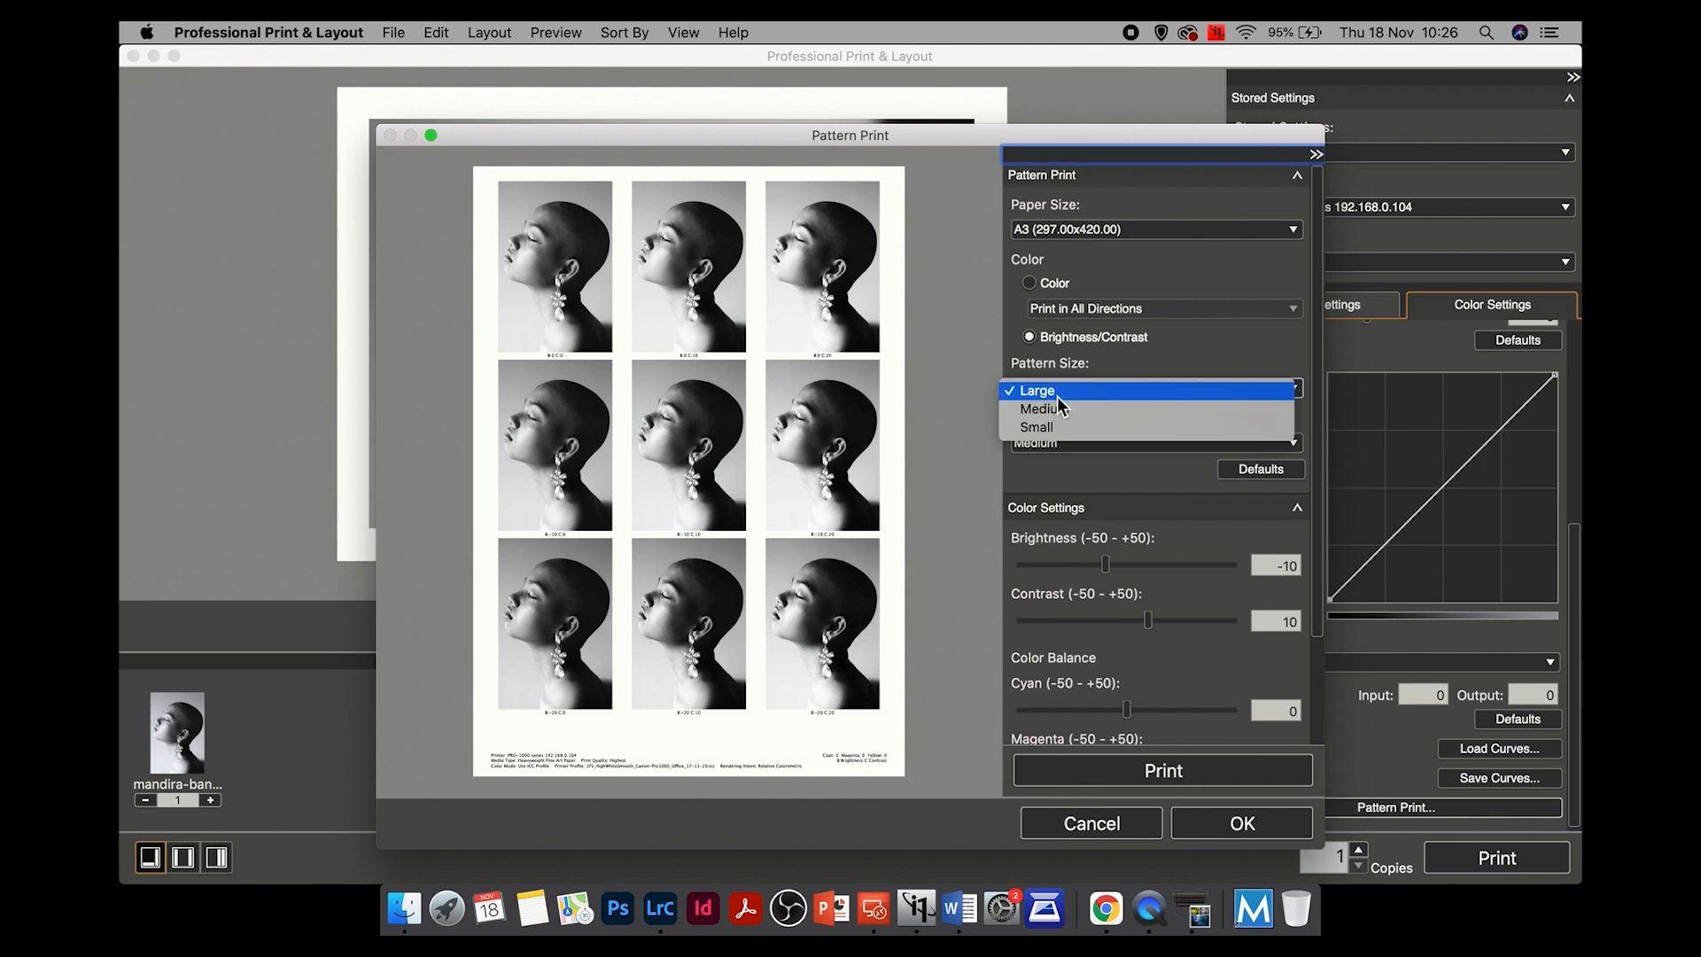
pyautogui.click(1061, 426)
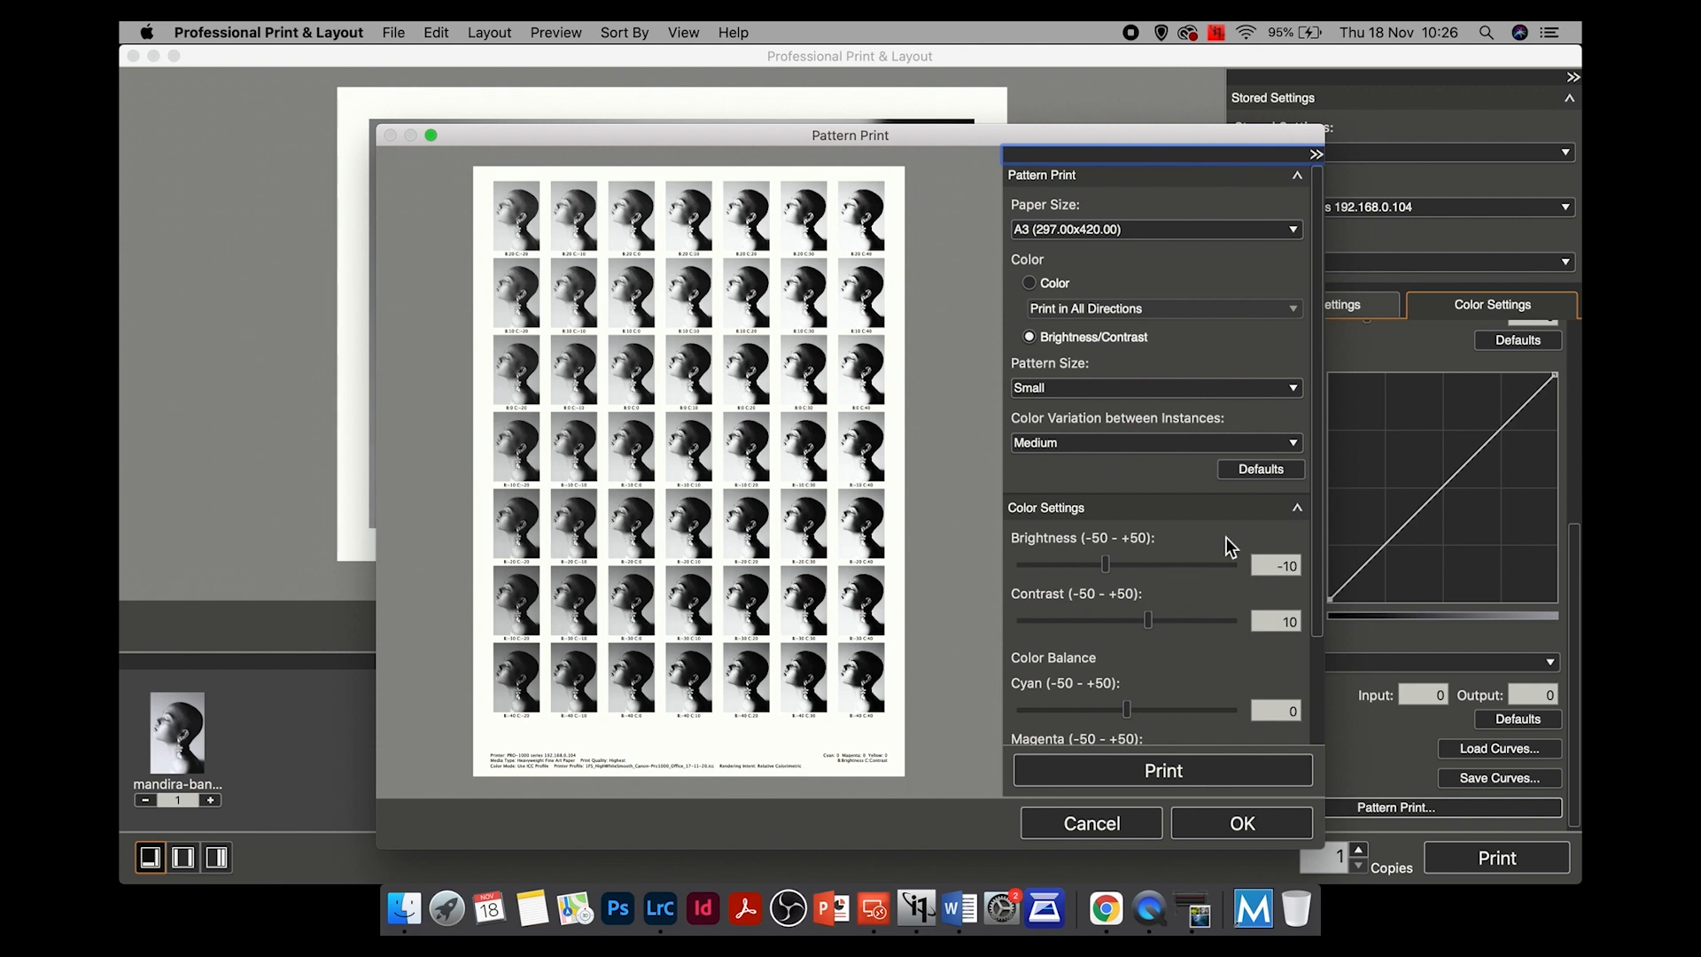
# Check the remaining color settings of the pattern and print the A3 brightness/contrast pattern sheet.
pyautogui.scroll(-3, 1226, 537)
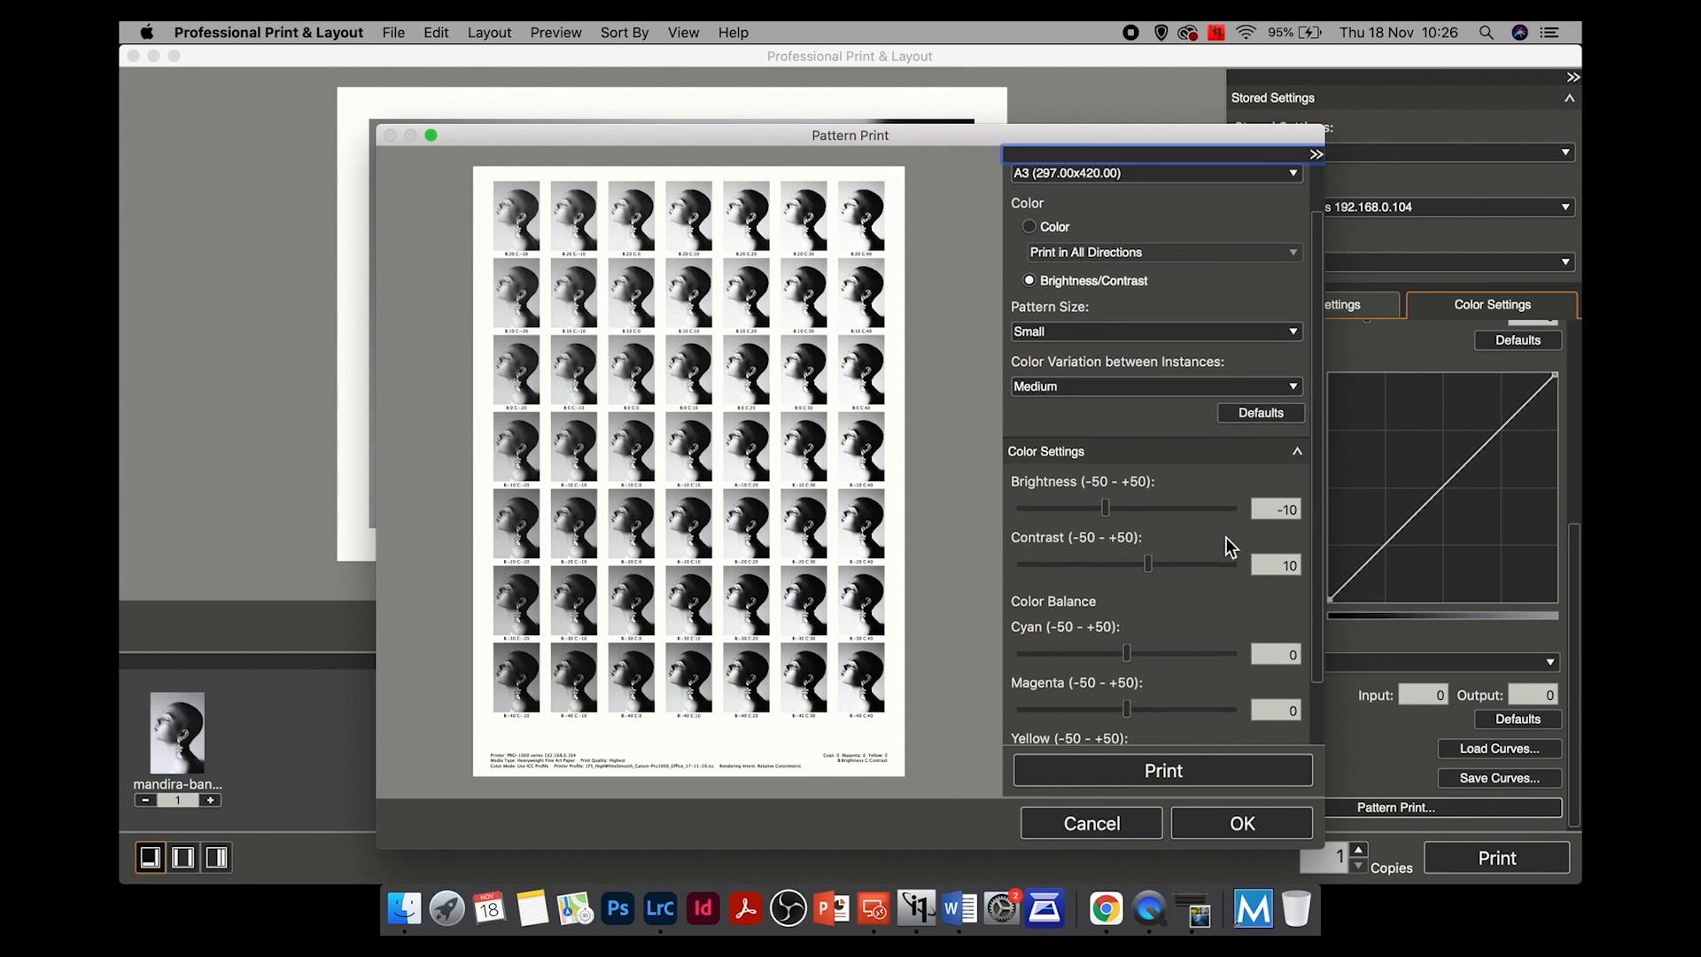
pyautogui.scroll(-2, 1225, 537)
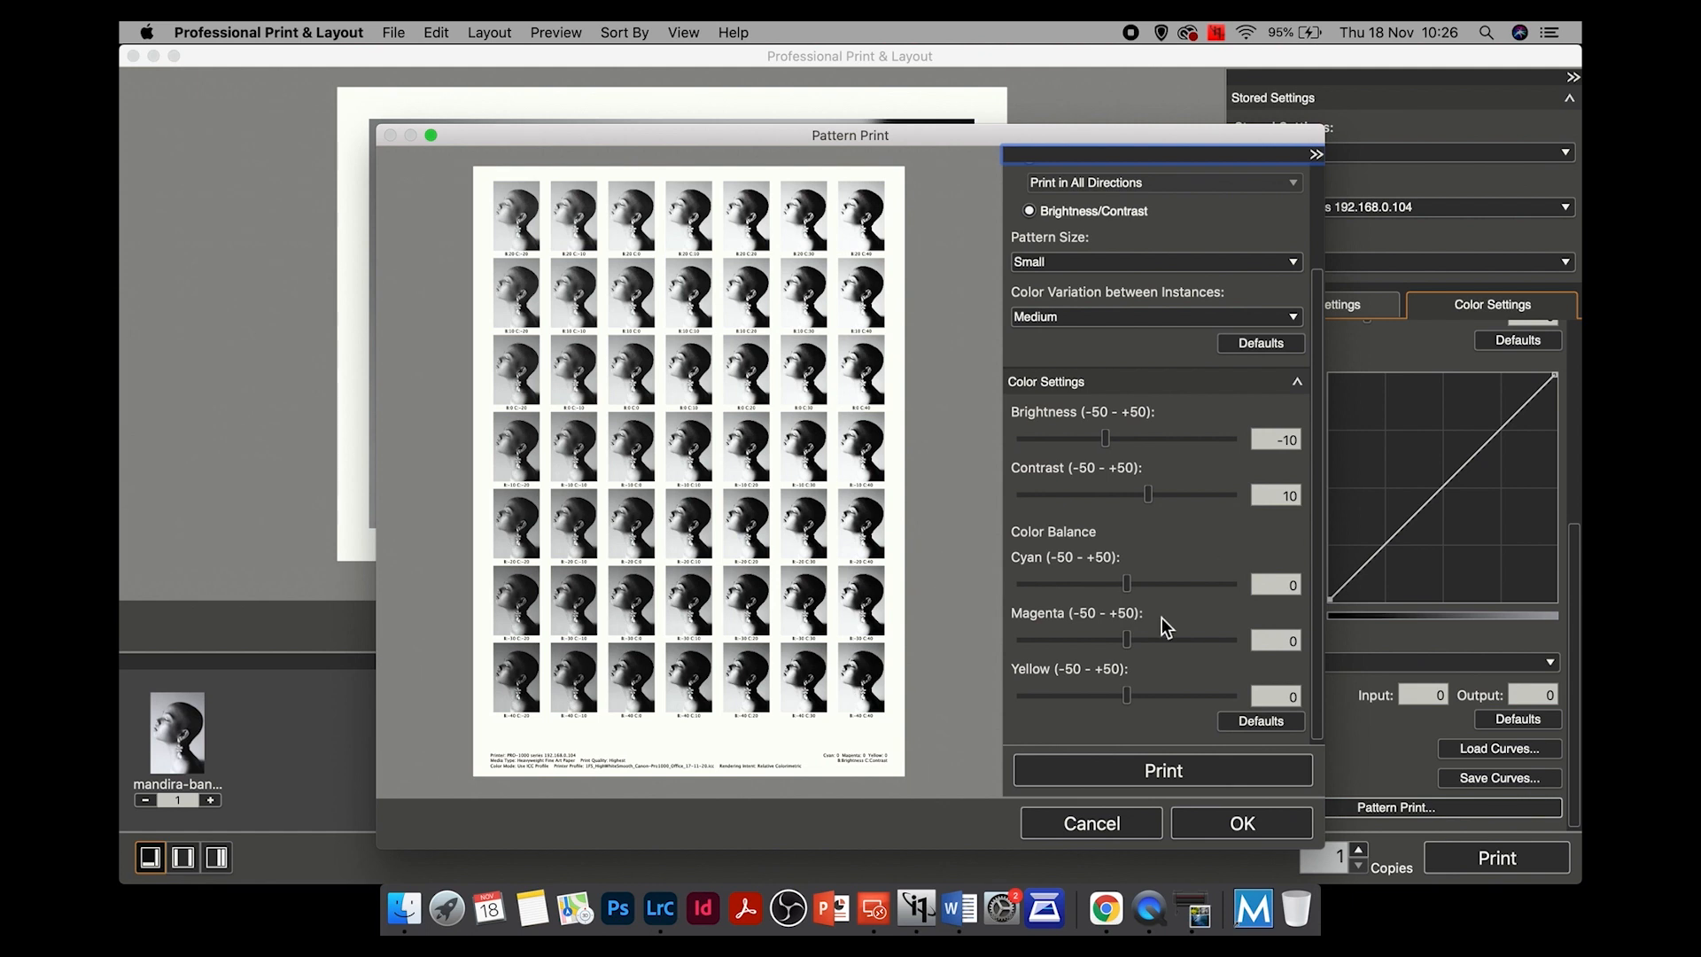
pyautogui.click(1191, 776)
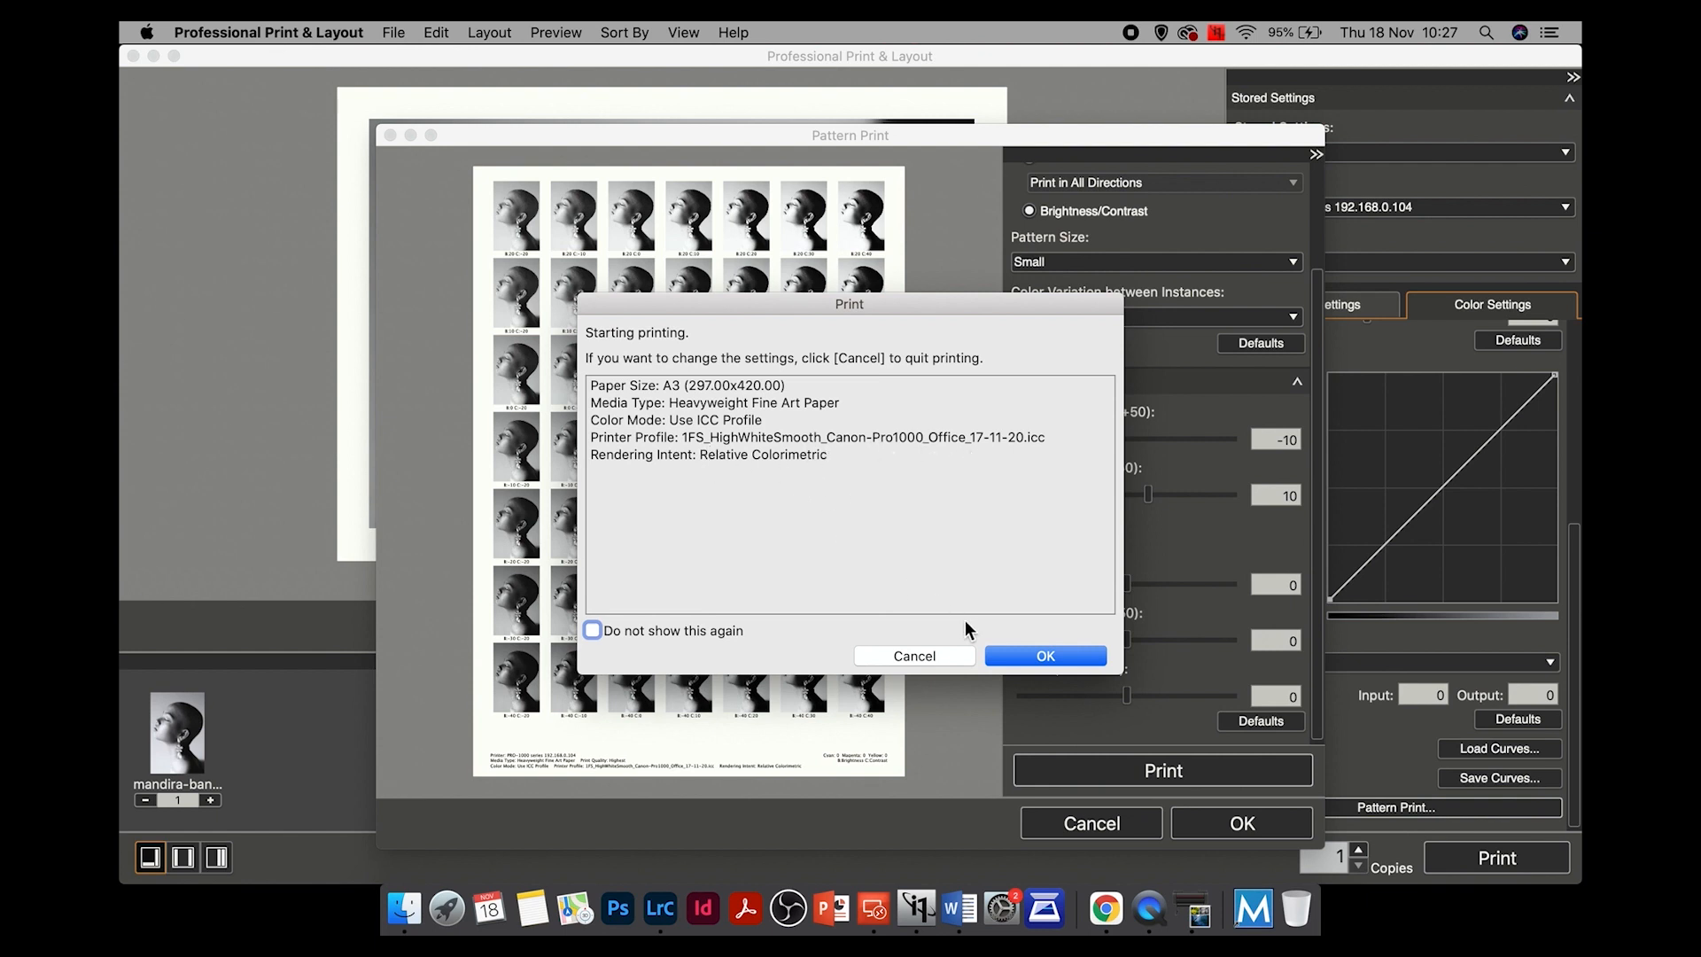
pyautogui.click(1023, 653)
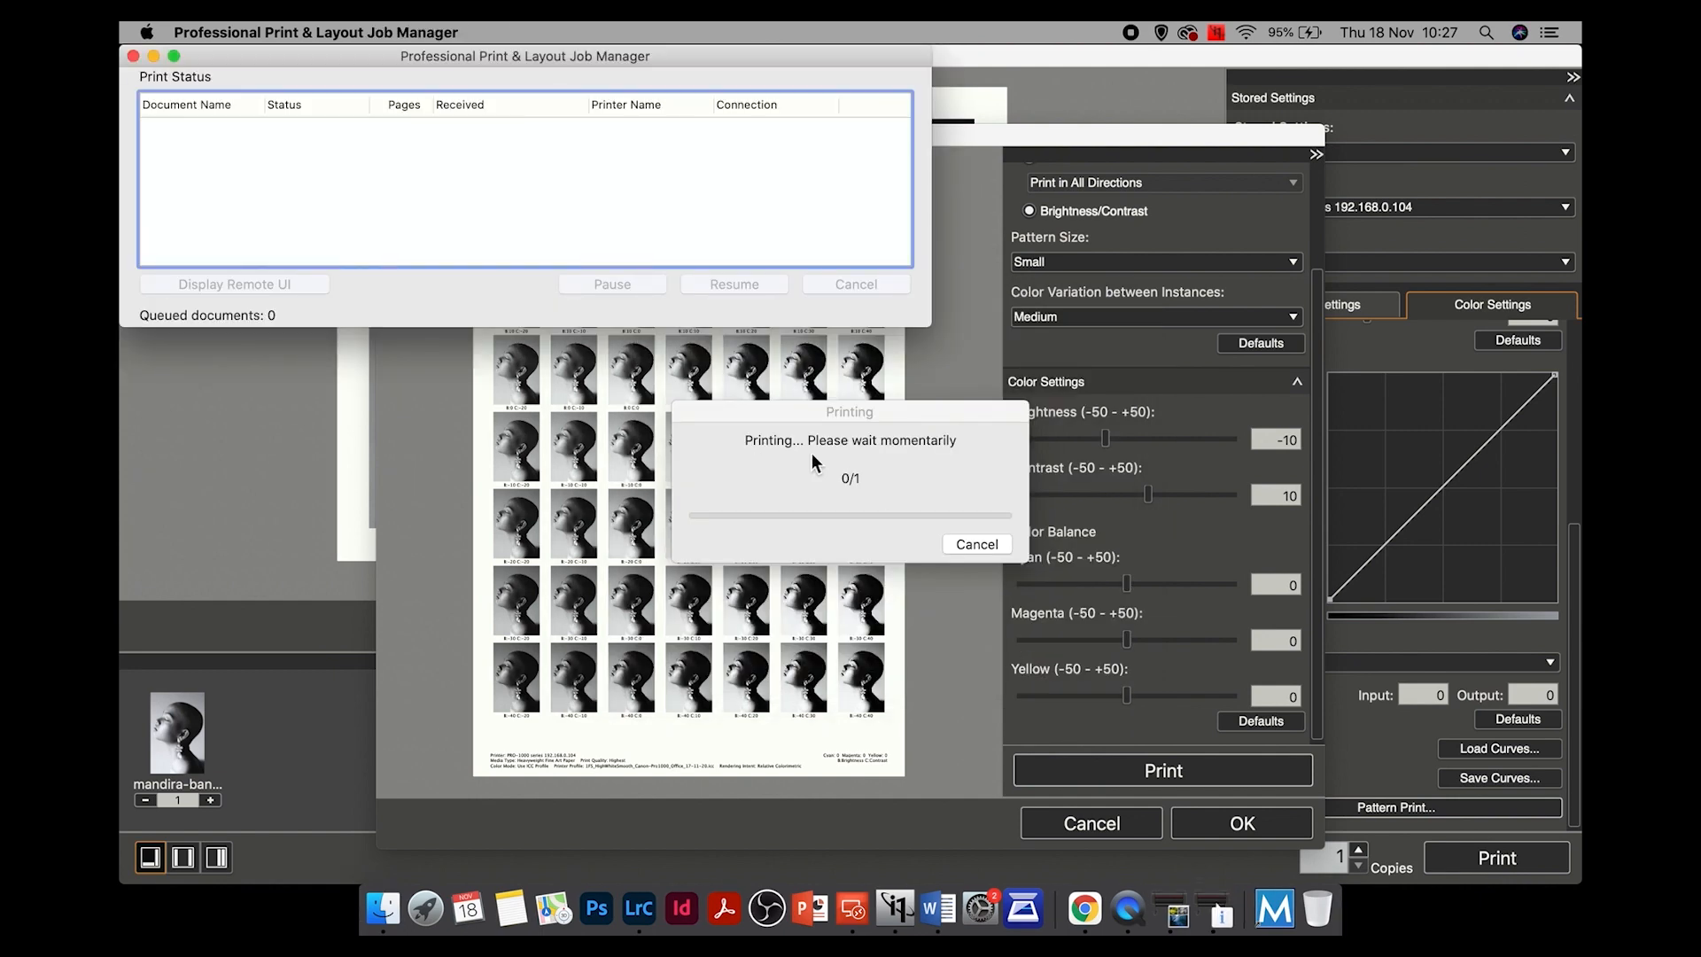